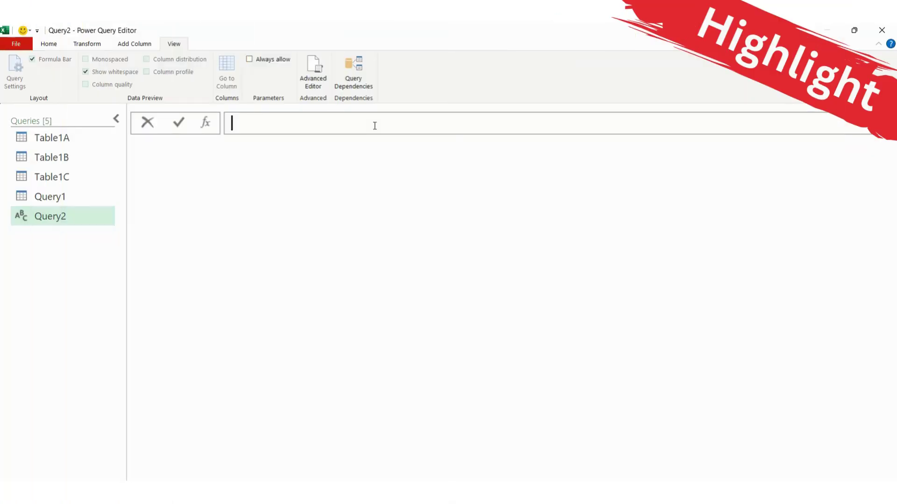
Step: Enter the formula =Excel.CurrentWorkbook() in Query2 to list the workbook's tables
{"action": "type", "text": "=exce"}
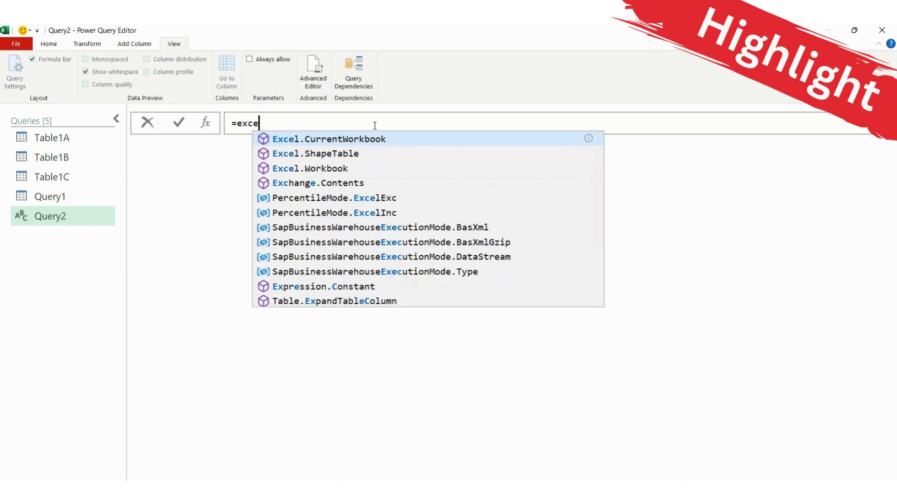
{"action": "key", "text": "Tab"}
{"action": "type", "text": "()"}
{"action": "key", "text": "Return"}
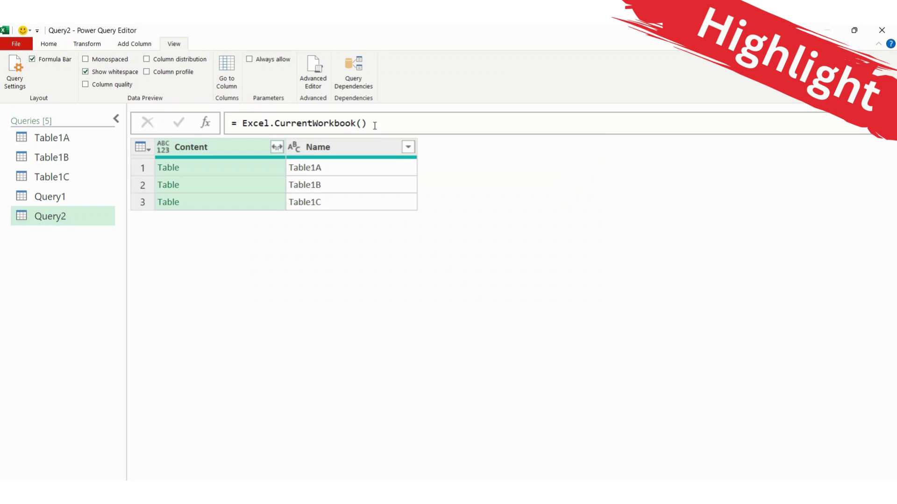
Step: Expand the Content column of Query2 into the Date, Product and Quantity columns without the original column name as prefix
{"action": "left_click", "coordinate": [277, 148]}
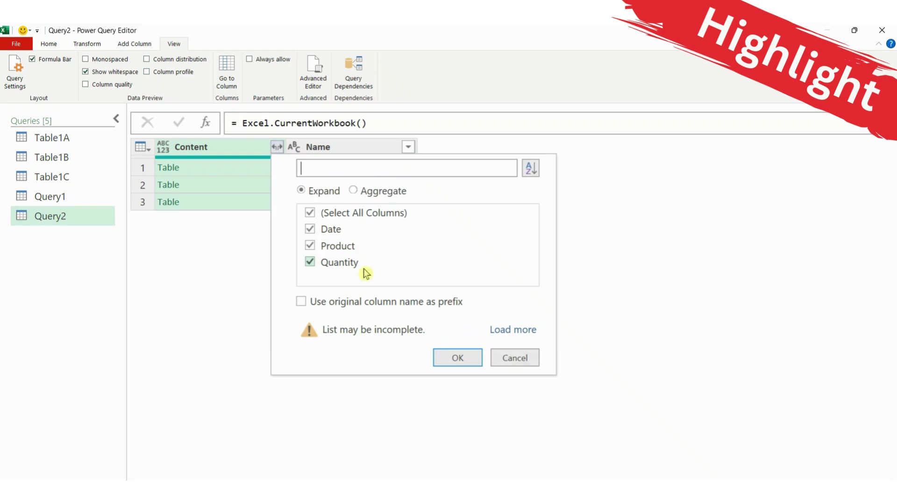
{"action": "left_click", "coordinate": [458, 358]}
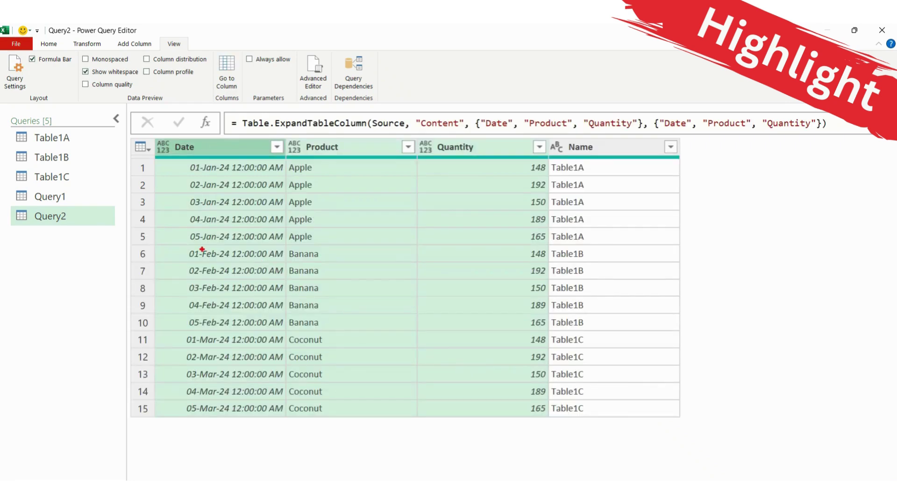
{"action": "left_click_drag", "start_coordinate": [189, 246], "coordinate": [636, 245]}
{"action": "left_click_drag", "start_coordinate": [182, 330], "coordinate": [620, 331]}
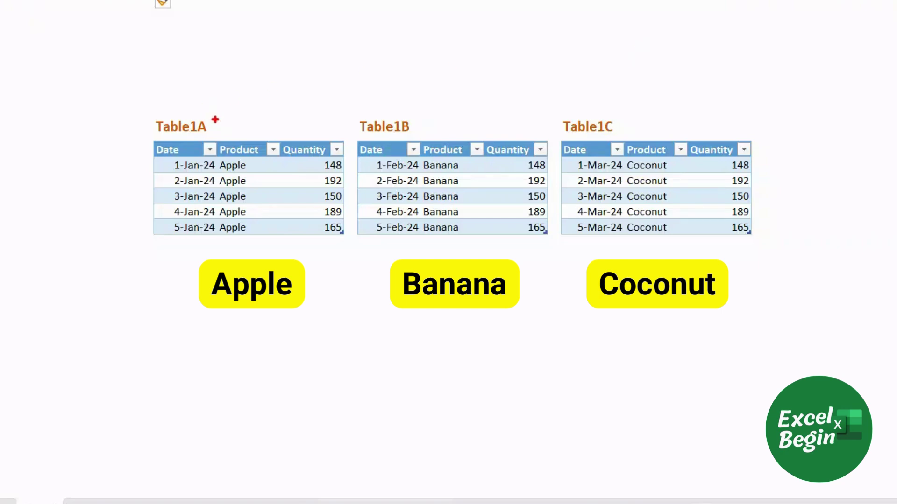
{"action": "left_click_drag", "start_coordinate": [214, 125], "coordinate": [224, 117]}
{"action": "left_click_drag", "start_coordinate": [410, 125], "coordinate": [430, 115]}
{"action": "left_click_drag", "start_coordinate": [610, 128], "coordinate": [645, 112]}
{"action": "mouse_move", "coordinate": [155, 243]}
{"action": "left_mouse_down"}
{"action": "mouse_move", "coordinate": [236, 290]}
{"action": "mouse_move", "coordinate": [339, 320]}
{"action": "left_mouse_up"}
{"action": "mouse_move", "coordinate": [152, 329]}
{"action": "left_mouse_down"}
{"action": "mouse_move", "coordinate": [215, 375]}
{"action": "mouse_move", "coordinate": [343, 407]}
{"action": "left_mouse_up"}
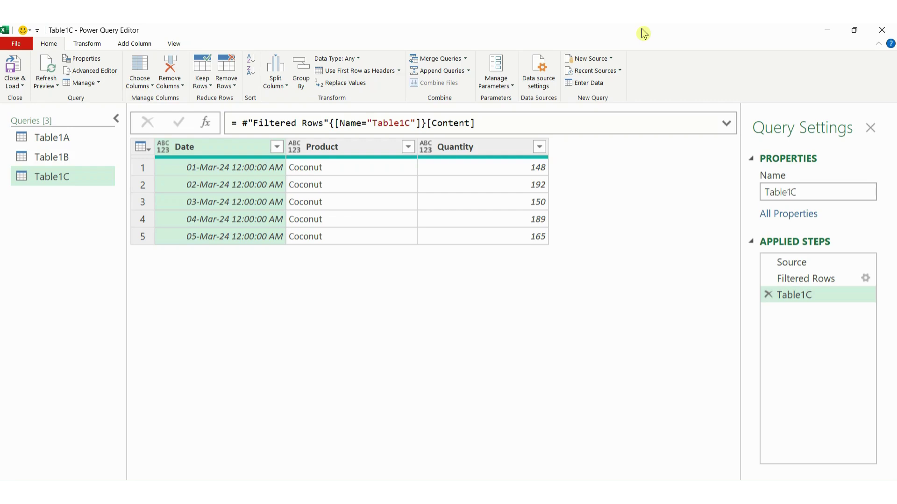
Step: Append Table1B to the Table1A query using the two-table append option
{"action": "left_click", "coordinate": [82, 140]}
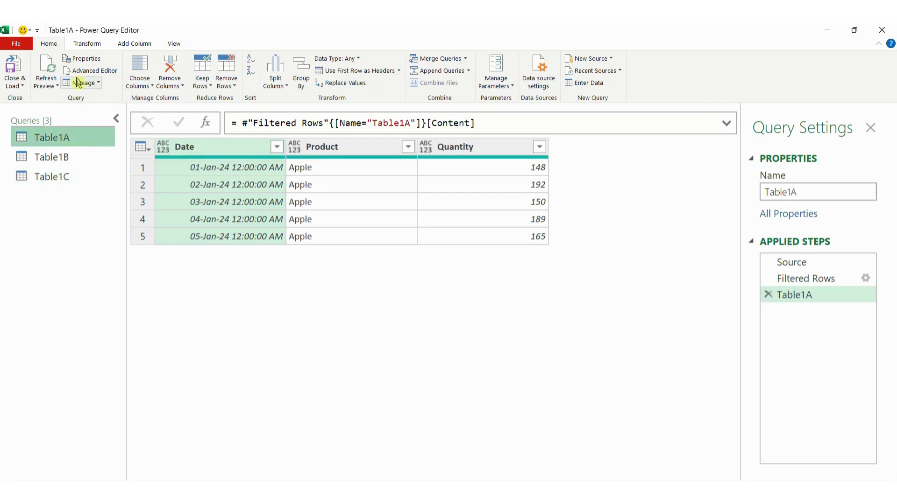
{"action": "left_click", "coordinate": [446, 75]}
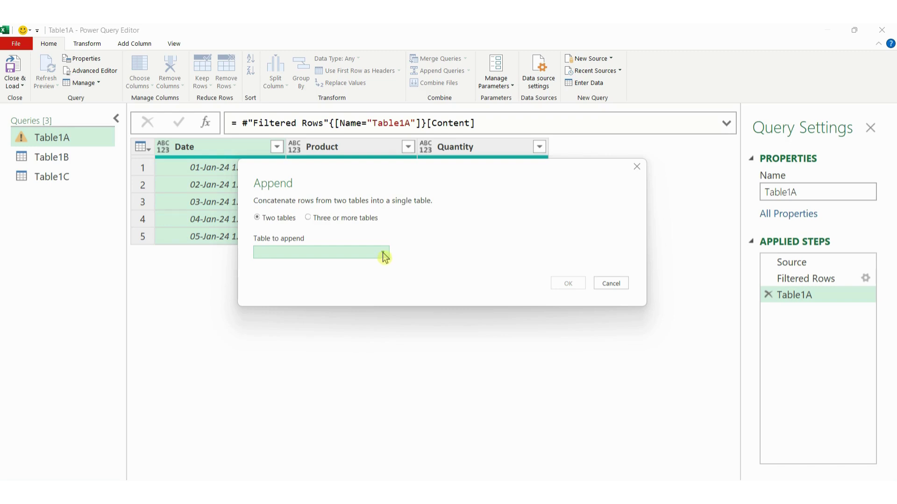
{"action": "left_click", "coordinate": [382, 253]}
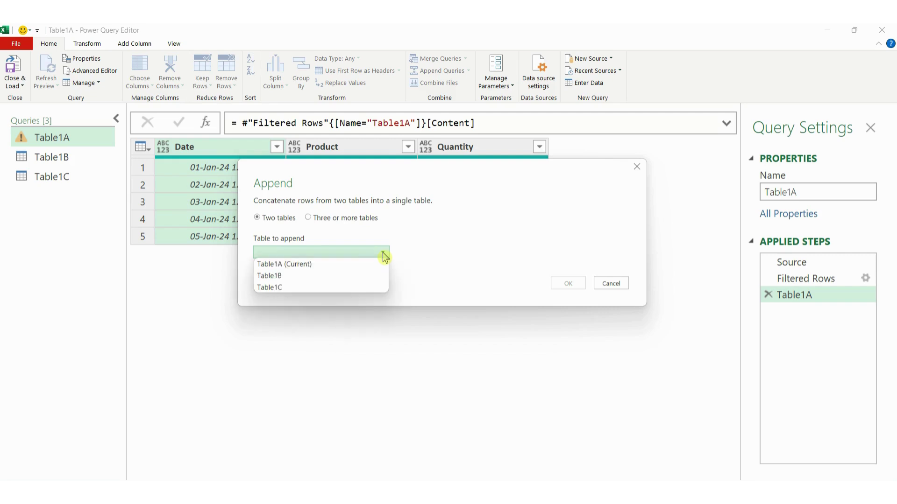
{"action": "left_click", "coordinate": [325, 276]}
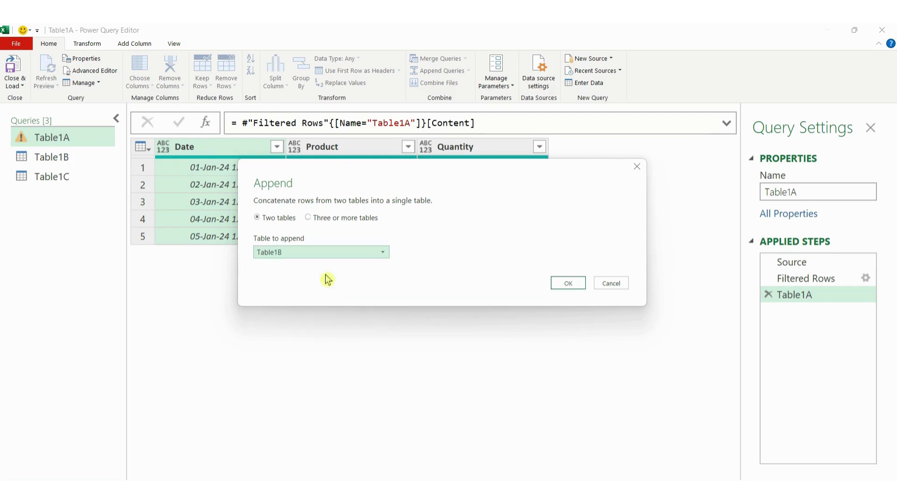
{"action": "left_click", "coordinate": [566, 284]}
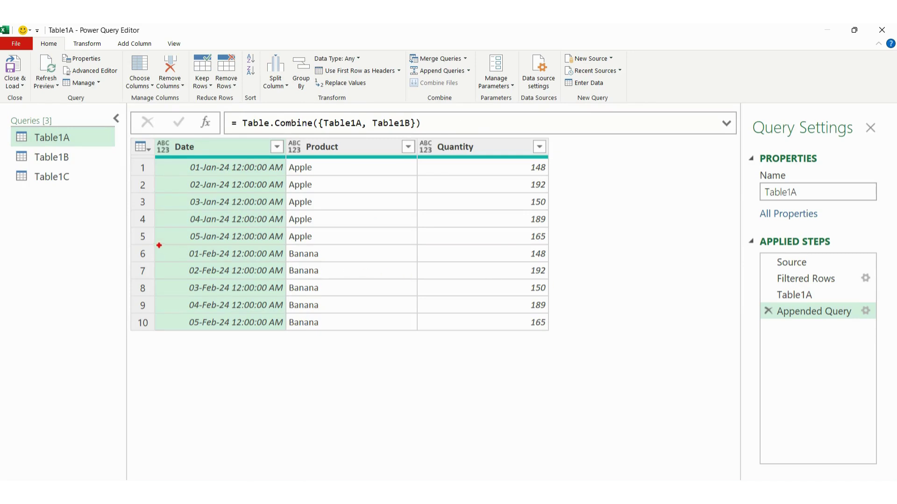
Step: Delete the Appended Query step from the Table1A query
{"action": "mouse_move", "coordinate": [157, 243]}
{"action": "left_mouse_down"}
{"action": "mouse_move", "coordinate": [223, 323]}
{"action": "mouse_move", "coordinate": [563, 336]}
{"action": "left_mouse_up"}
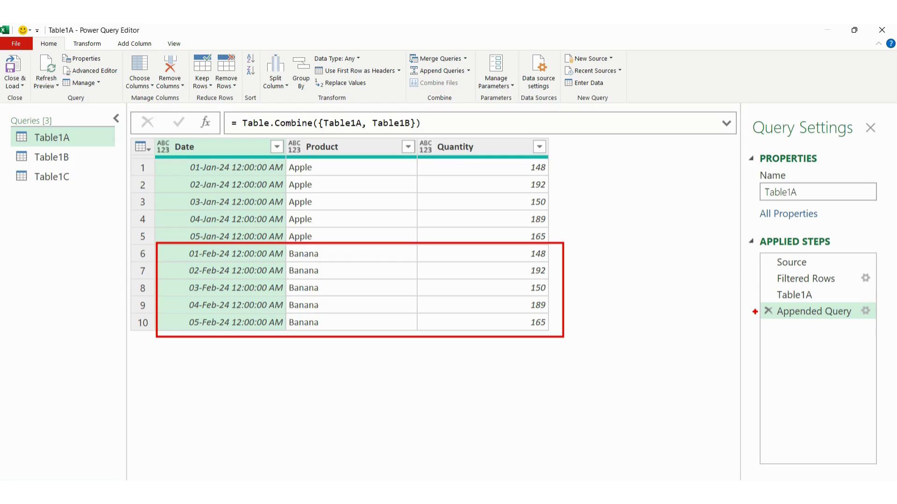
{"action": "left_click_drag", "start_coordinate": [754, 311], "coordinate": [703, 311]}
{"action": "key", "text": "Escape"}
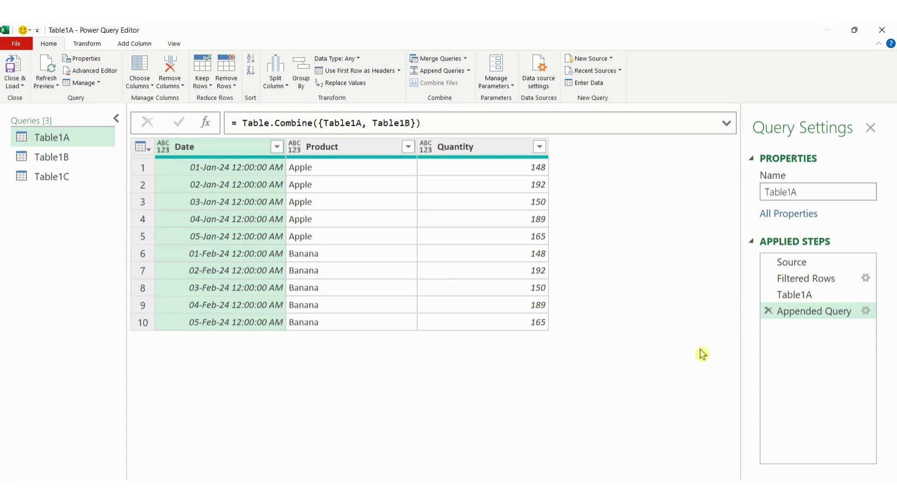
{"action": "left_click", "coordinate": [769, 312]}
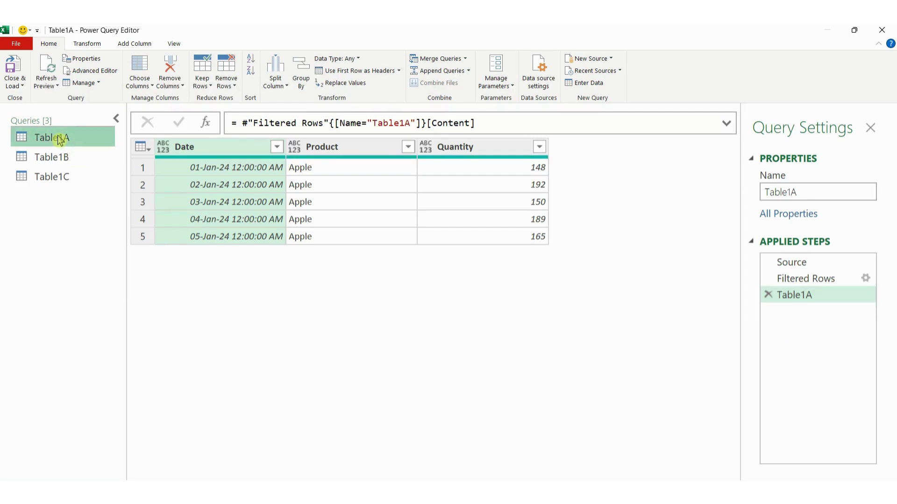
Step: Set up an append for Table1A with the three-or-more-tables option, including Table1B and Table1C
{"action": "left_click", "coordinate": [441, 74]}
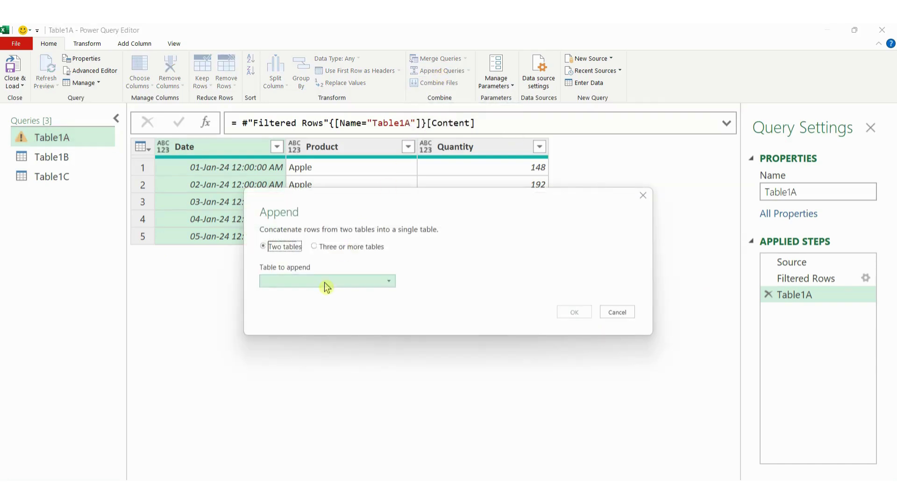
{"action": "left_click", "coordinate": [326, 286]}
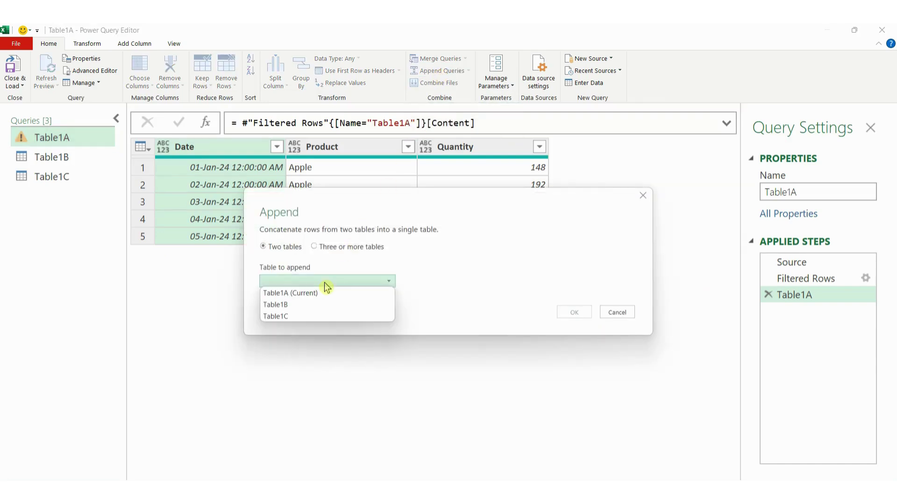
{"action": "left_click", "coordinate": [313, 306]}
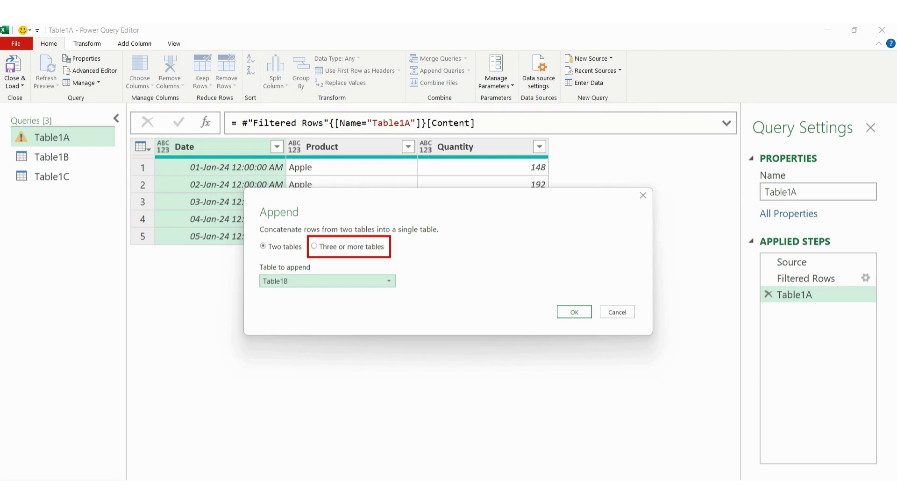
{"action": "left_click", "coordinate": [354, 251]}
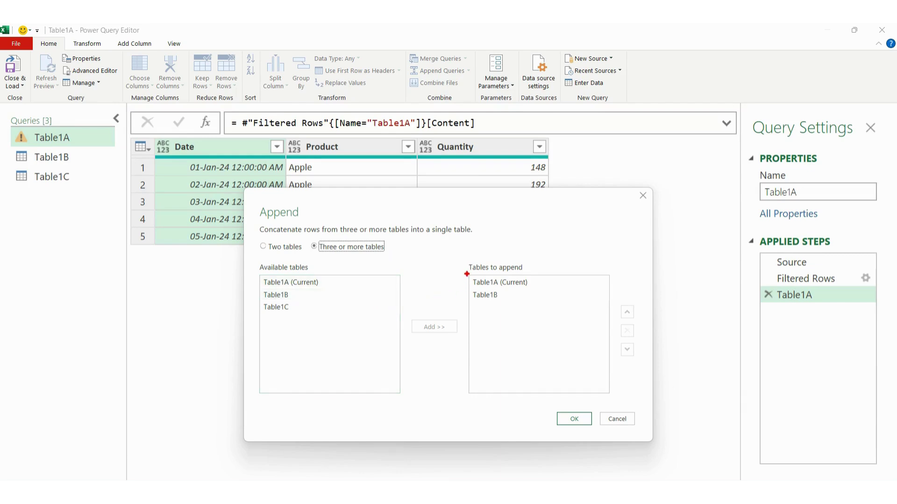
{"action": "mouse_move", "coordinate": [466, 274]}
{"action": "left_mouse_down"}
{"action": "mouse_move", "coordinate": [475, 293]}
{"action": "mouse_move", "coordinate": [553, 308]}
{"action": "mouse_move", "coordinate": [549, 281]}
{"action": "mouse_move", "coordinate": [528, 294]}
{"action": "left_mouse_up"}
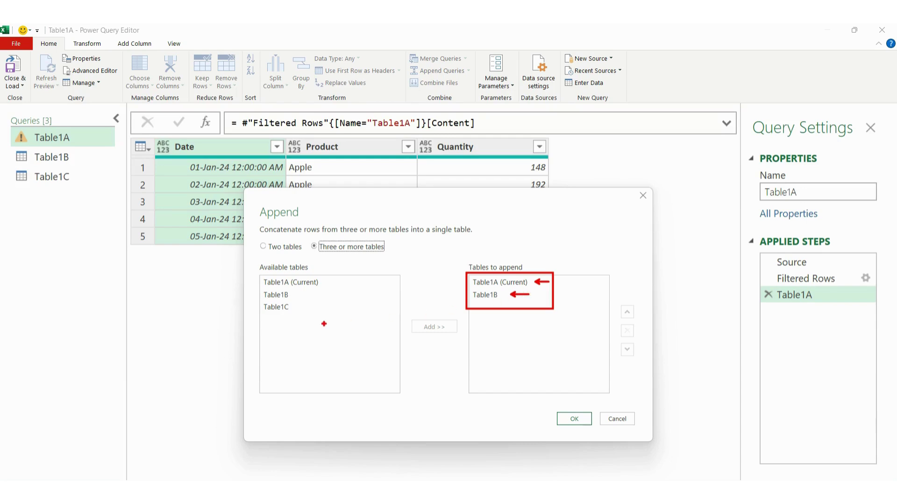
{"action": "key", "text": "Escape"}
{"action": "left_click", "coordinate": [274, 312]}
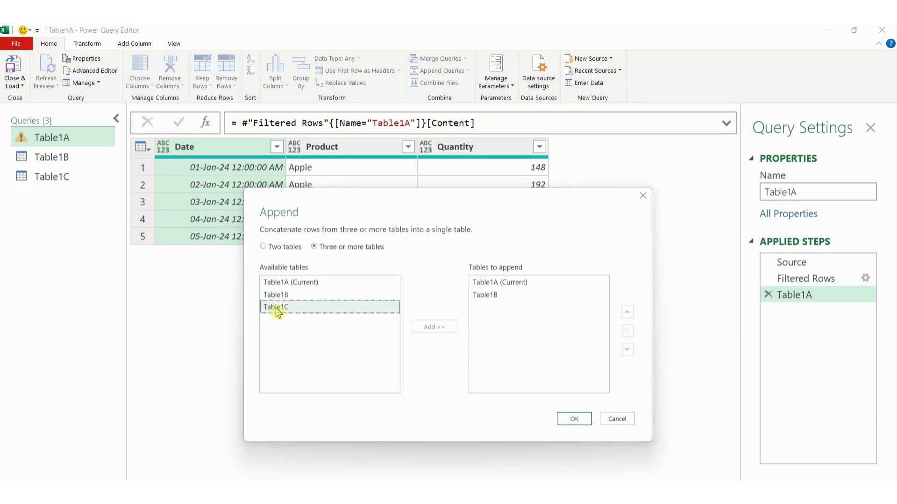
{"action": "left_click", "coordinate": [435, 327]}
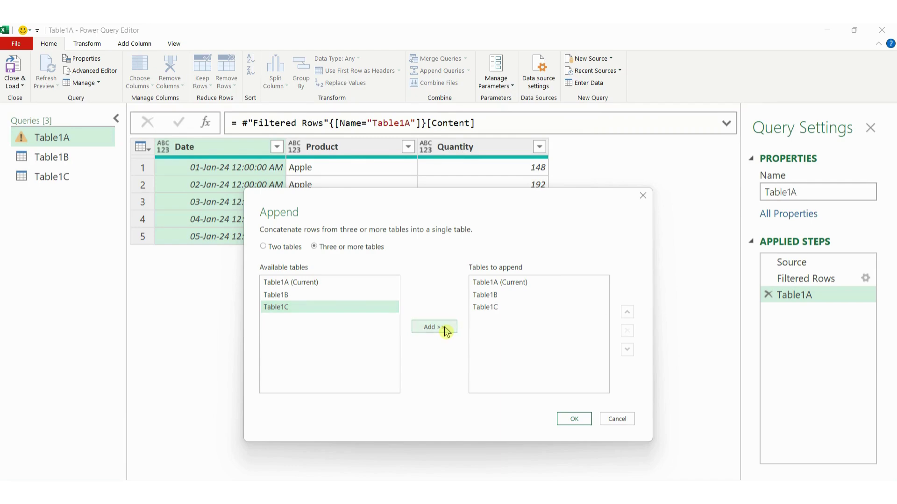
Step: Move Table1C above Table1B in the list of tables to append, and return it below Table1B
{"action": "key", "text": "ctrl+2"}
{"action": "mouse_move", "coordinate": [465, 260]}
{"action": "left_mouse_down"}
{"action": "mouse_move", "coordinate": [489, 315]}
{"action": "mouse_move", "coordinate": [537, 323]}
{"action": "left_mouse_up"}
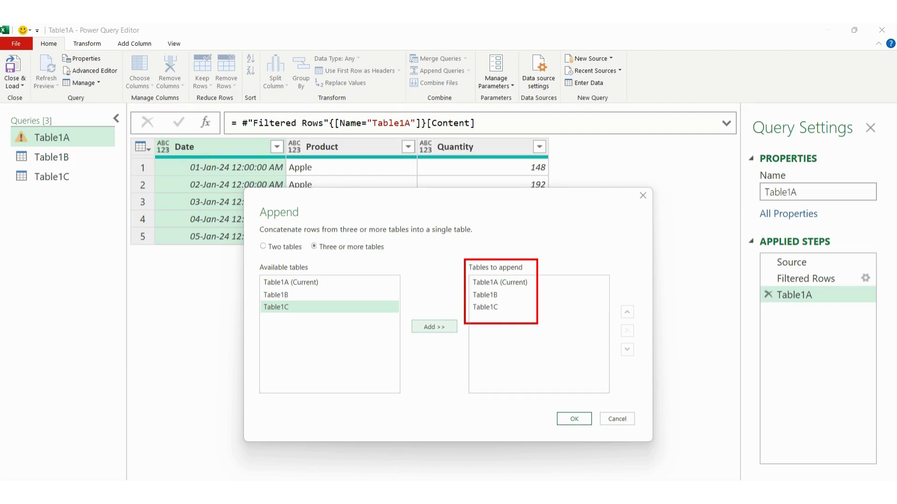
{"action": "left_click_drag", "start_coordinate": [507, 296], "coordinate": [513, 297]}
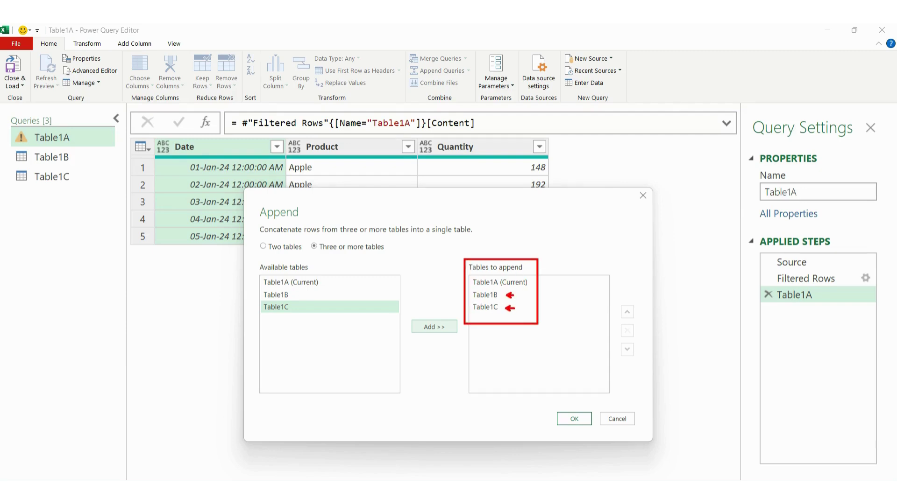
{"action": "key", "text": "Escape"}
{"action": "left_click", "coordinate": [499, 308]}
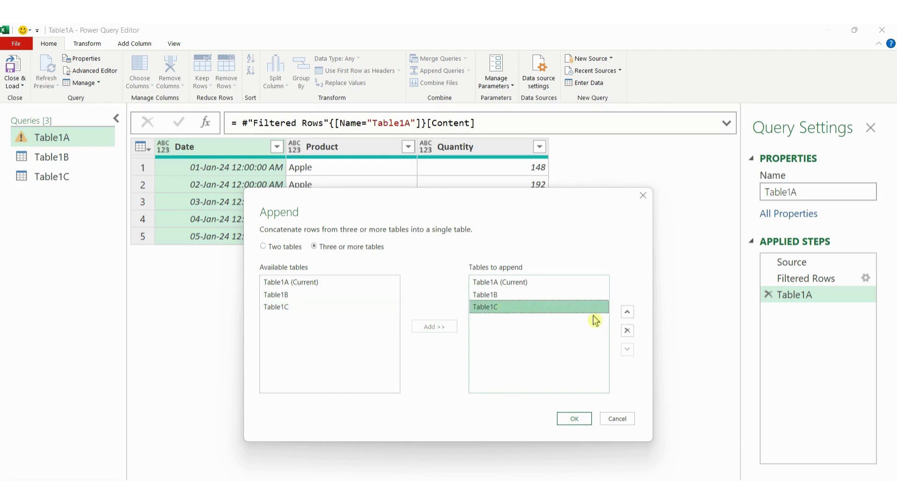
{"action": "left_click", "coordinate": [627, 314]}
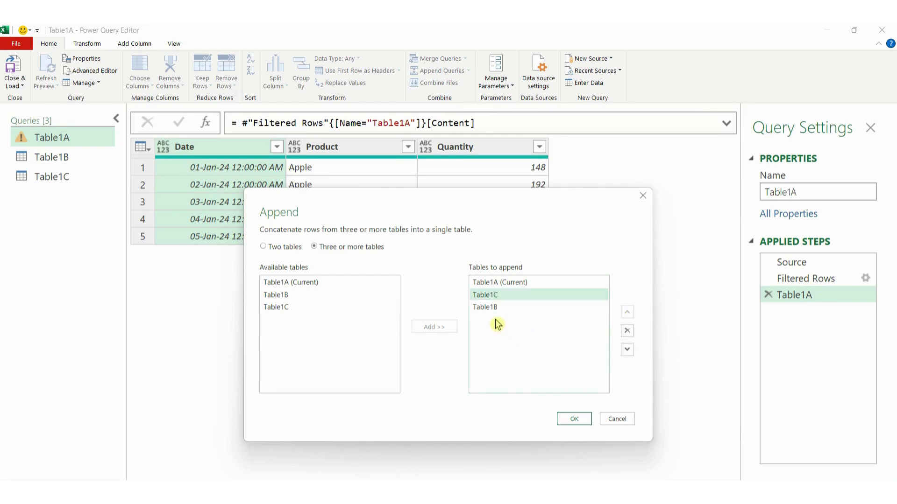
{"action": "left_click", "coordinate": [507, 296]}
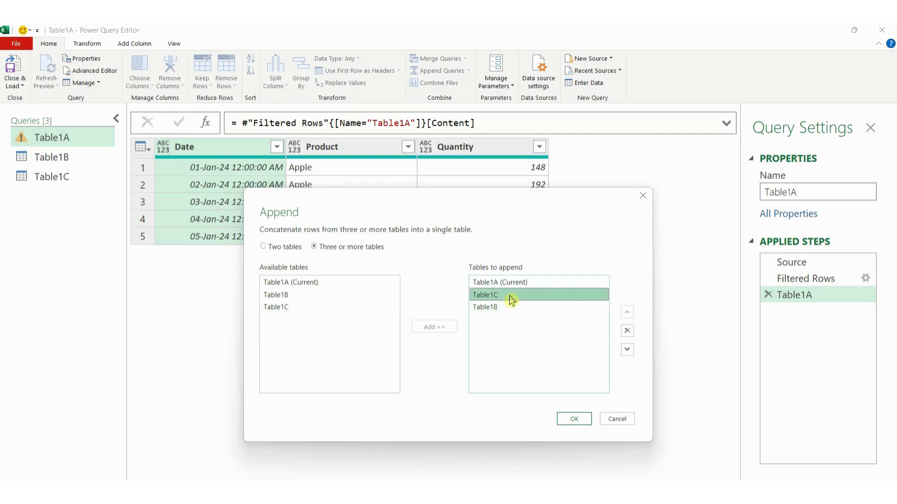
{"action": "left_click", "coordinate": [627, 351]}
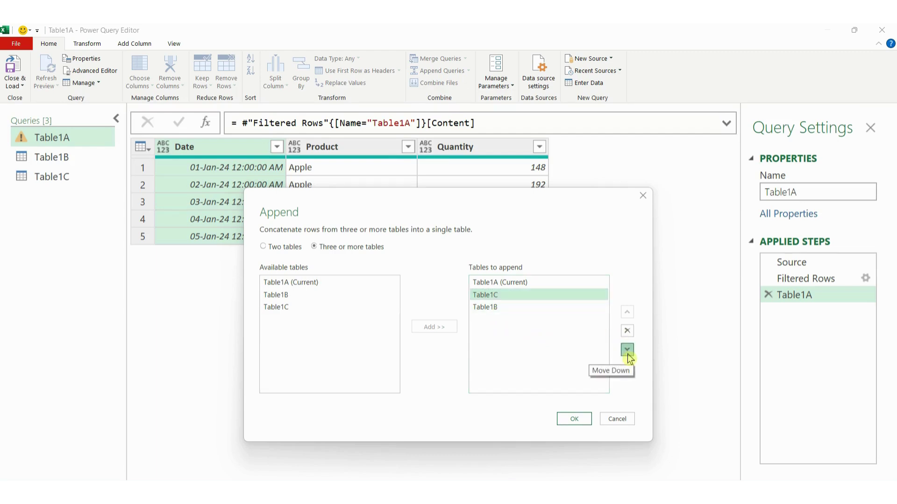
Step: Apply the three-table append to Table1A and review the combined rows and the Table.Combine formula
{"action": "left_click", "coordinate": [575, 419]}
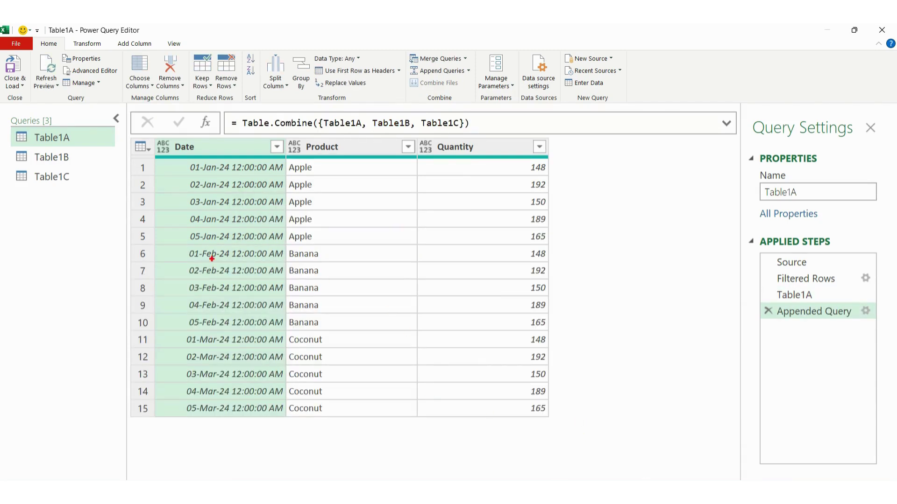
{"action": "left_click_drag", "start_coordinate": [178, 245], "coordinate": [556, 331]}
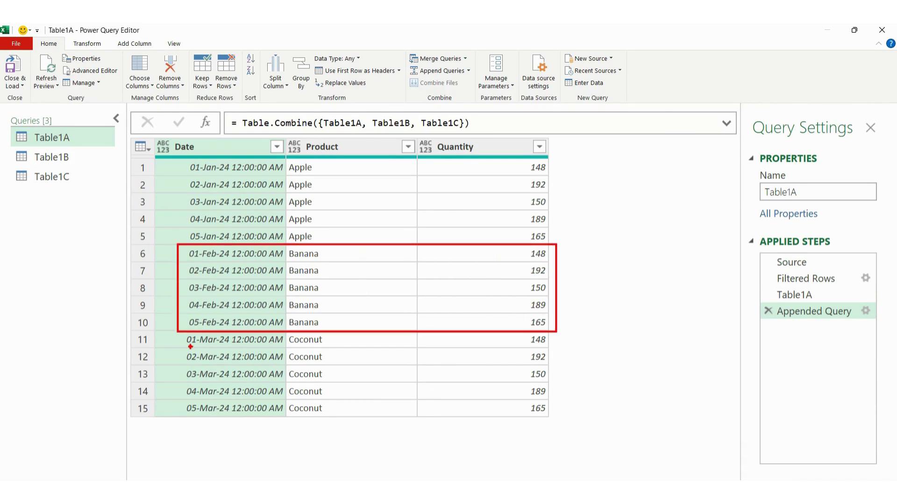
{"action": "left_click_drag", "start_coordinate": [176, 332], "coordinate": [557, 425]}
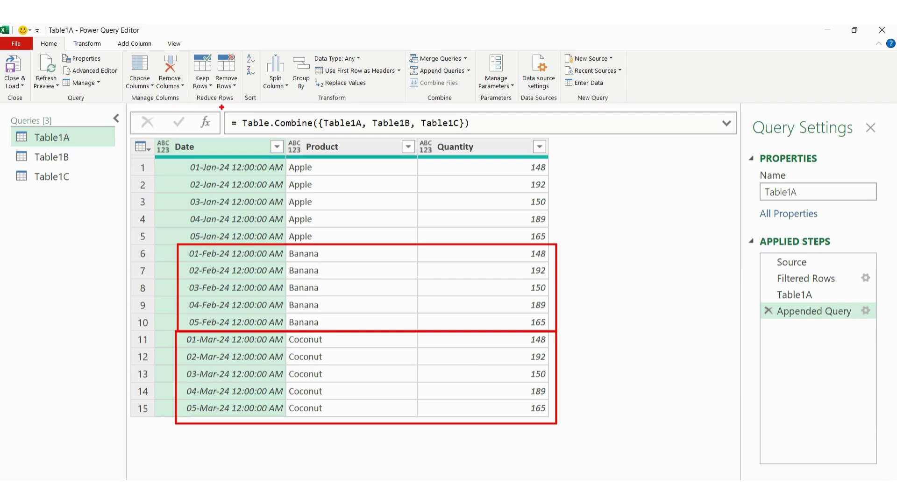
{"action": "left_click_drag", "start_coordinate": [221, 107], "coordinate": [490, 137]}
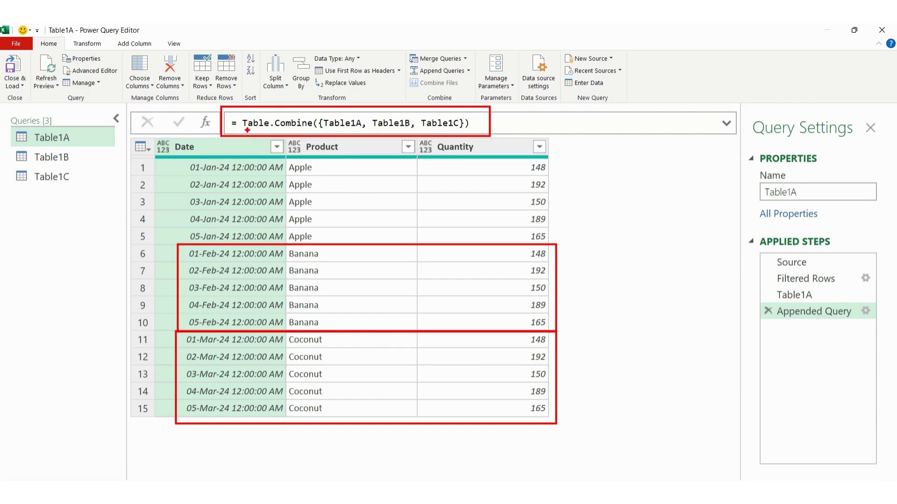
{"action": "left_click_drag", "start_coordinate": [262, 131], "coordinate": [312, 129]}
{"action": "left_click_drag", "start_coordinate": [399, 111], "coordinate": [442, 116]}
{"action": "key", "text": "Escape"}
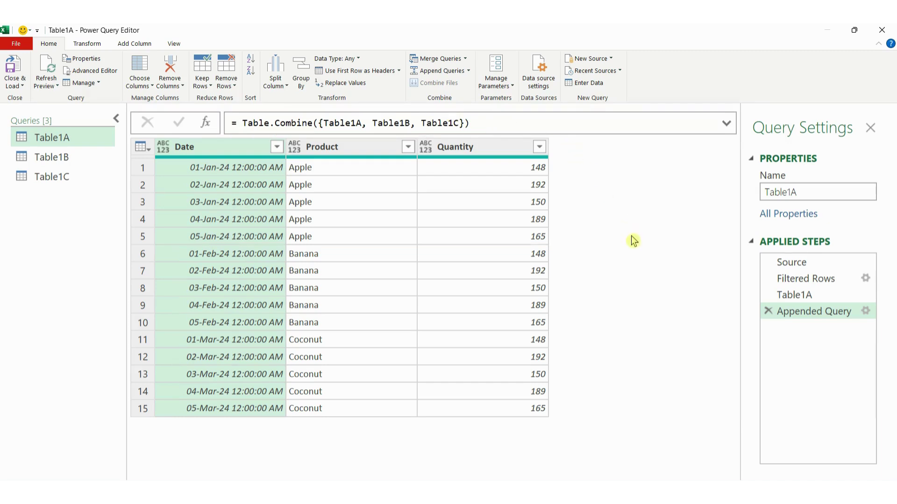
Step: Reverse the append order by changing the formula to = Table.Combine({Table1C, Table1B, Table1A}) and check the resulting row order
{"action": "double_click", "coordinate": [362, 124]}
{"action": "type", "text": "Table1C"}
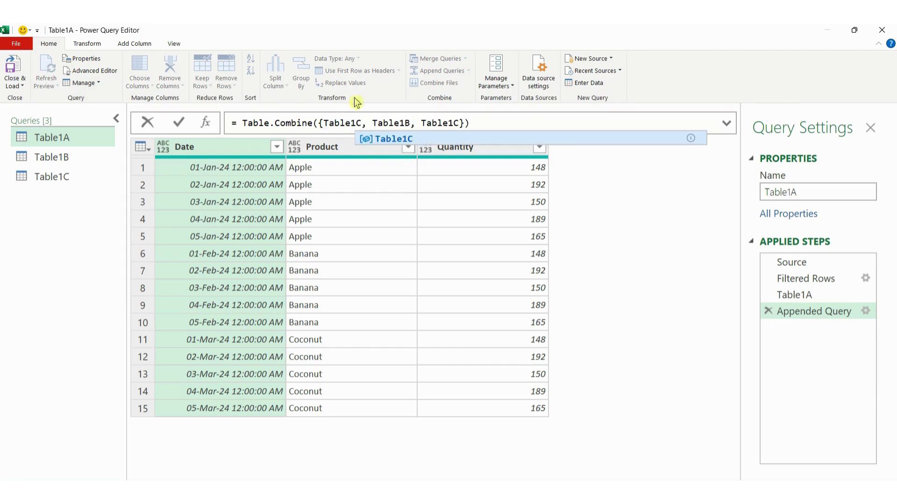
{"action": "left_click", "coordinate": [459, 123]}
{"action": "key", "text": "BackSpace"}
{"action": "type", "text": "A"}
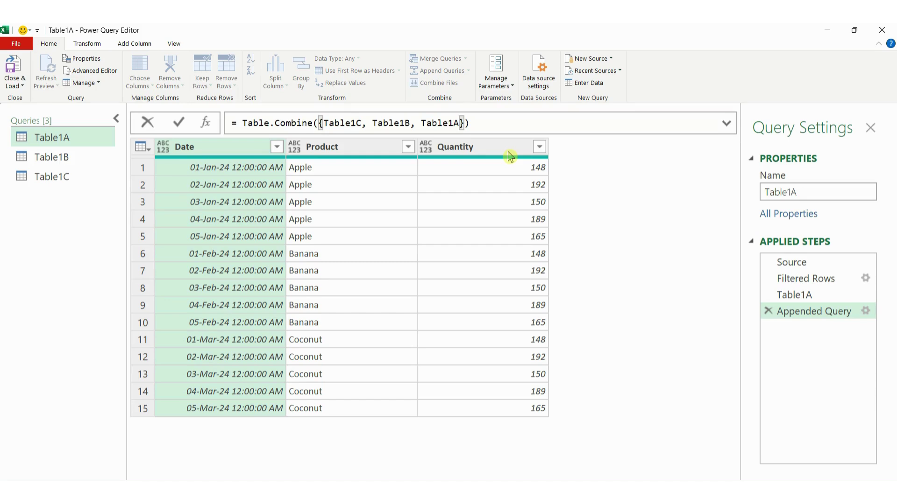
{"action": "key", "text": "Return"}
{"action": "key", "text": "ctrl+2"}
{"action": "mouse_move", "coordinate": [172, 329]}
{"action": "left_mouse_down"}
{"action": "mouse_move", "coordinate": [178, 352]}
{"action": "mouse_move", "coordinate": [429, 422]}
{"action": "left_mouse_up"}
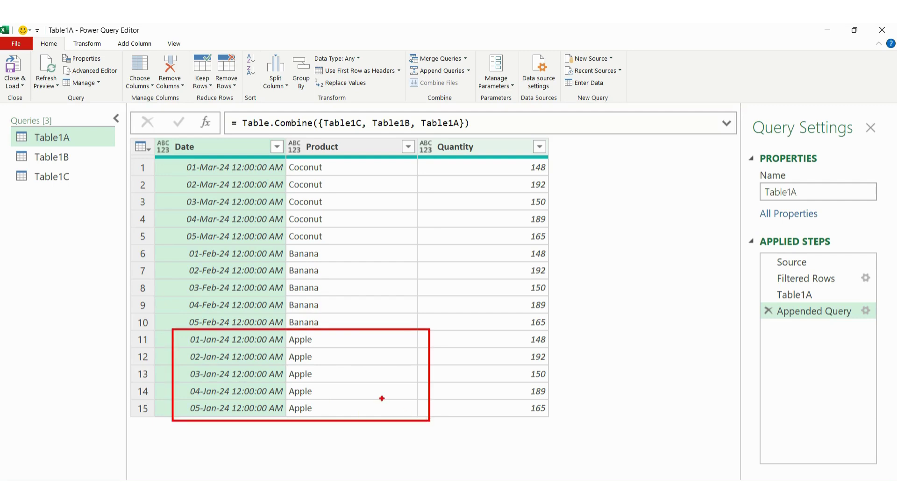
Step: Change the append formula to = Table.Combine({Table1A, Table1A, Table1A}) and examine the repeated blocks of rows
{"action": "mouse_move", "coordinate": [176, 158]}
{"action": "left_mouse_down"}
{"action": "mouse_move", "coordinate": [229, 232]}
{"action": "mouse_move", "coordinate": [427, 244]}
{"action": "left_mouse_up"}
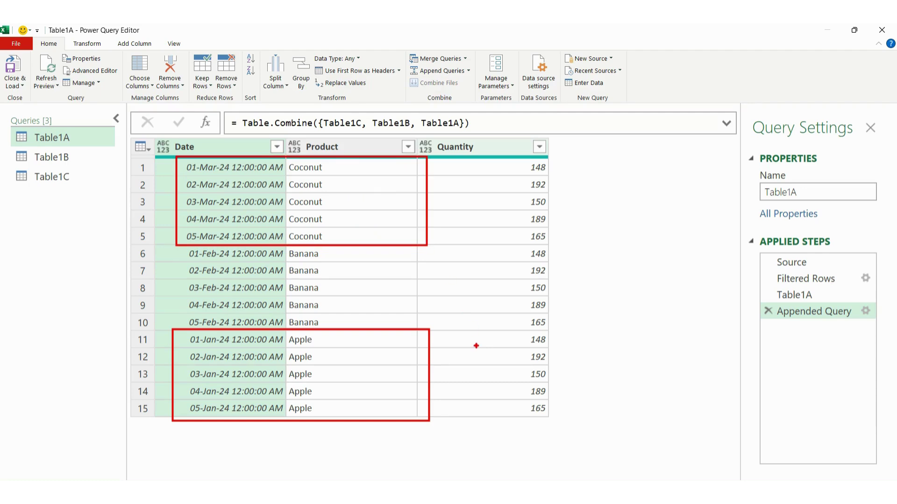
{"action": "key", "text": "Escape"}
{"action": "left_click", "coordinate": [358, 123]}
{"action": "key", "text": "BackSpace"}
{"action": "type", "text": "A"}
{"action": "left_click", "coordinate": [405, 124]}
{"action": "key", "text": "Delete"}
{"action": "type", "text": "A"}
{"action": "left_click", "coordinate": [486, 125]}
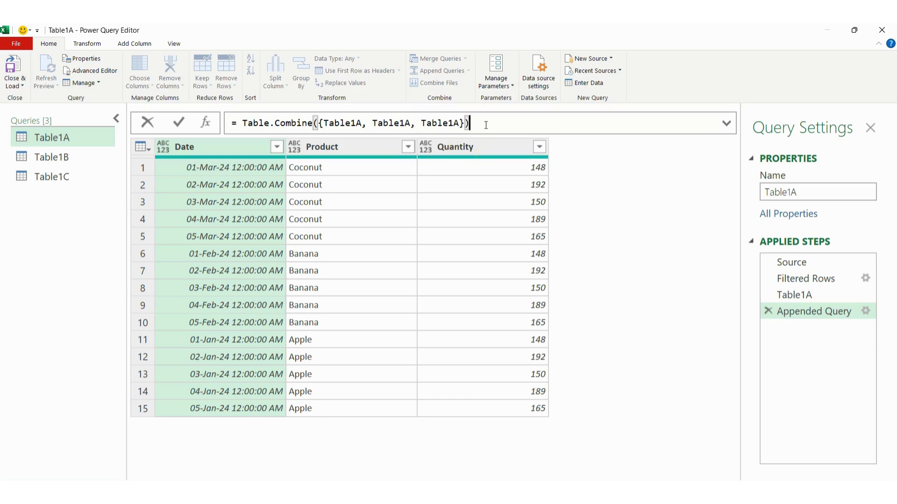
{"action": "key", "text": "Return"}
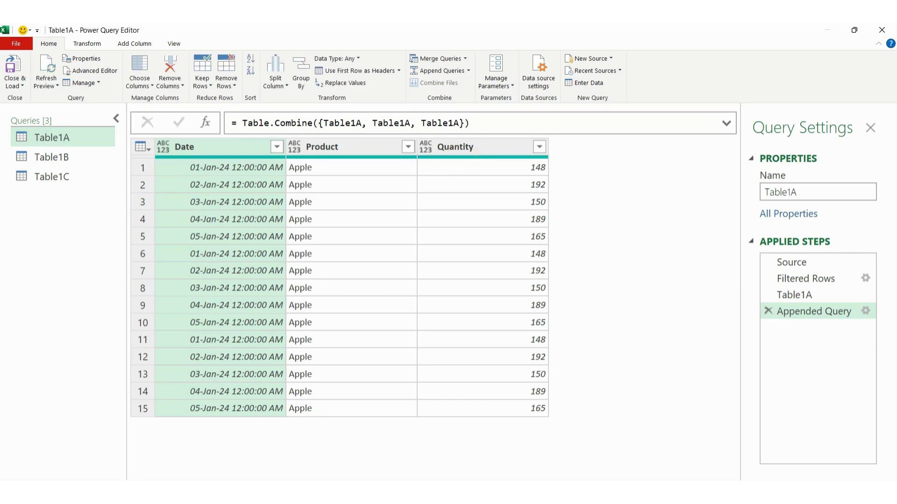
{"action": "mouse_move", "coordinate": [182, 160]}
{"action": "left_mouse_down"}
{"action": "mouse_move", "coordinate": [183, 206]}
{"action": "mouse_move", "coordinate": [296, 253]}
{"action": "mouse_move", "coordinate": [560, 248]}
{"action": "left_mouse_up"}
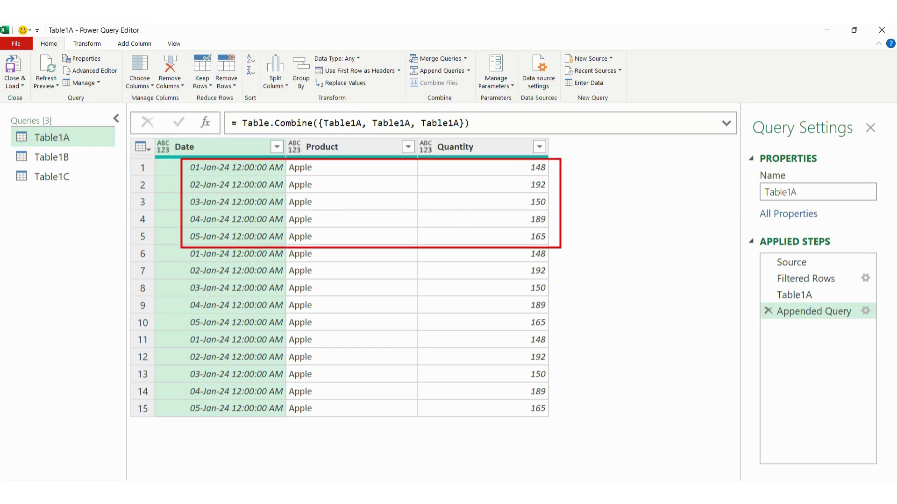
{"action": "mouse_move", "coordinate": [181, 248]}
{"action": "left_mouse_down"}
{"action": "mouse_move", "coordinate": [294, 318]}
{"action": "mouse_move", "coordinate": [579, 332]}
{"action": "mouse_move", "coordinate": [566, 332]}
{"action": "left_mouse_up"}
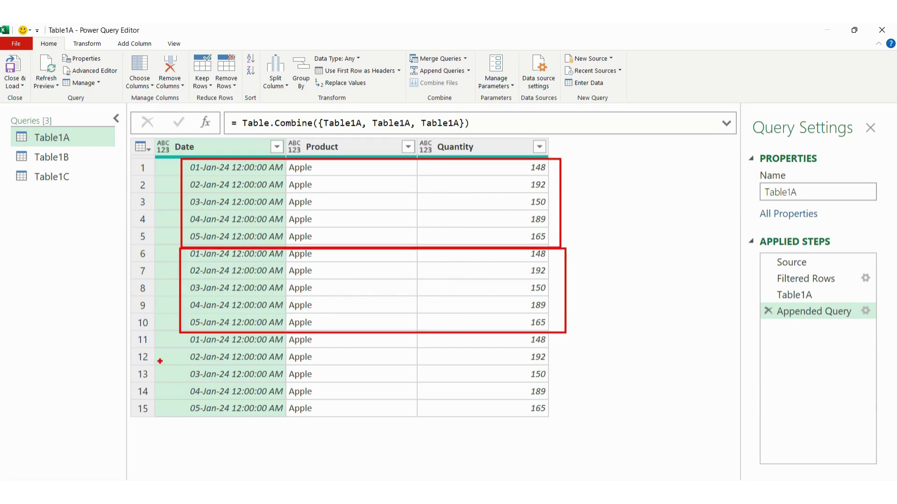
{"action": "mouse_move", "coordinate": [177, 332]}
{"action": "left_mouse_down"}
{"action": "mouse_move", "coordinate": [280, 428]}
{"action": "mouse_move", "coordinate": [562, 417]}
{"action": "left_mouse_up"}
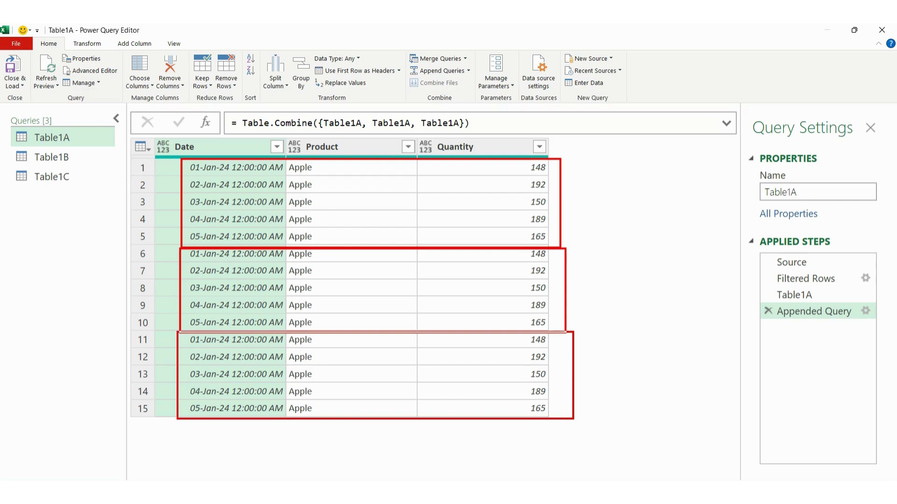
{"action": "key", "text": "Escape"}
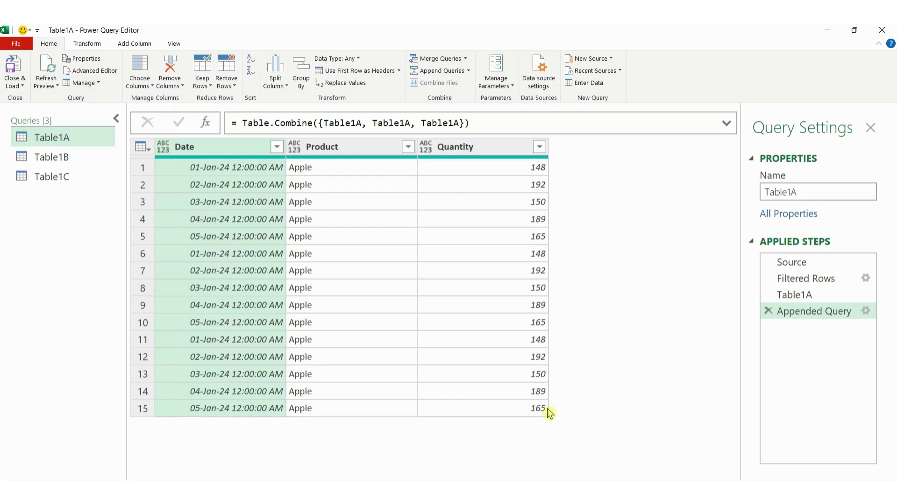
Step: Change the append formula to = Table.Combine({Table1A, Table1B, Table1C}) so the tables are combined in their original order
{"action": "left_click", "coordinate": [363, 124]}
{"action": "left_click", "coordinate": [410, 123]}
{"action": "key", "text": "BackSpace"}
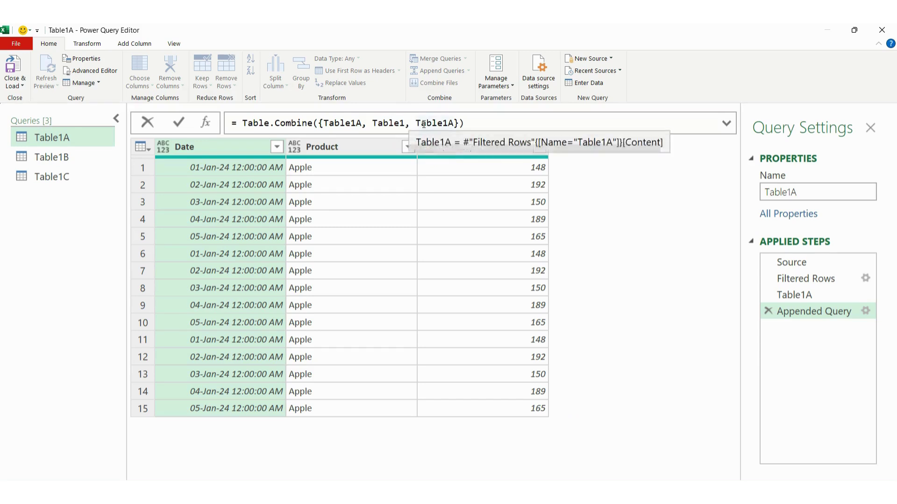
{"action": "type", "text": "B"}
{"action": "left_click", "coordinate": [455, 125]}
{"action": "key", "text": "BackSpace"}
{"action": "type", "text": "C"}
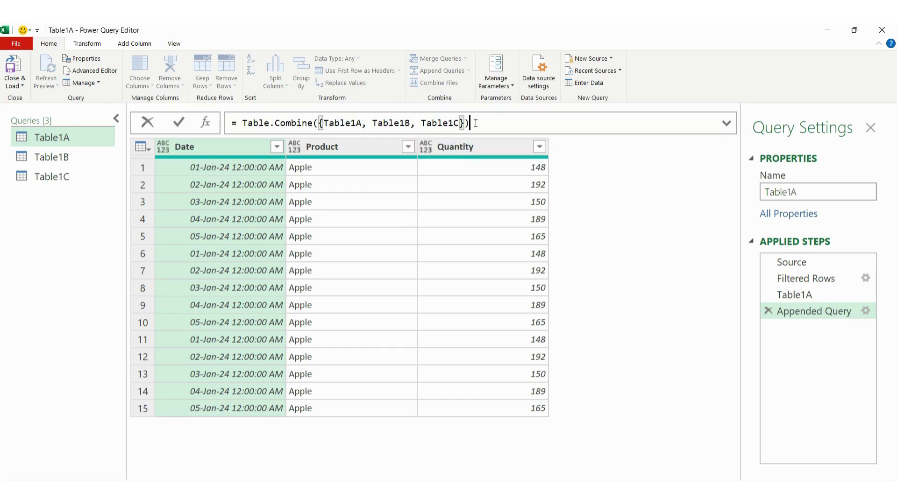
{"action": "key", "text": "Return"}
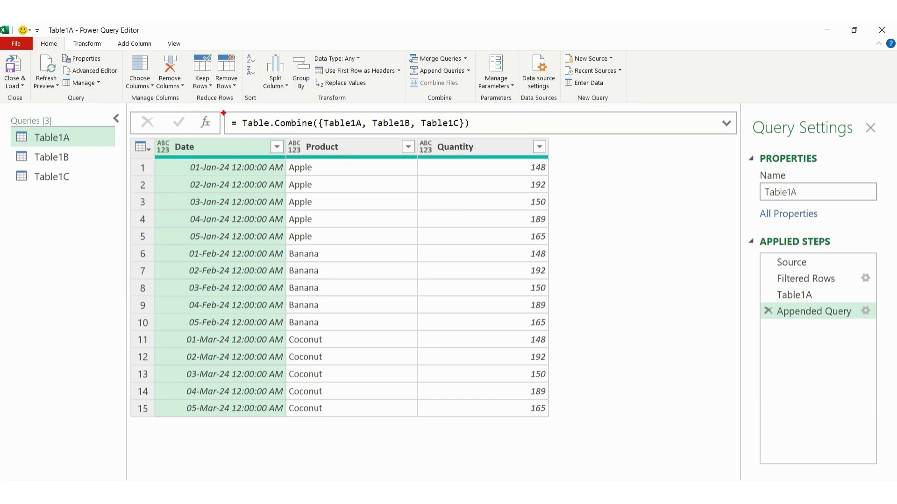
{"action": "mouse_move", "coordinate": [225, 111]}
{"action": "left_mouse_down"}
{"action": "mouse_move", "coordinate": [271, 135]}
{"action": "mouse_move", "coordinate": [494, 136]}
{"action": "left_mouse_up"}
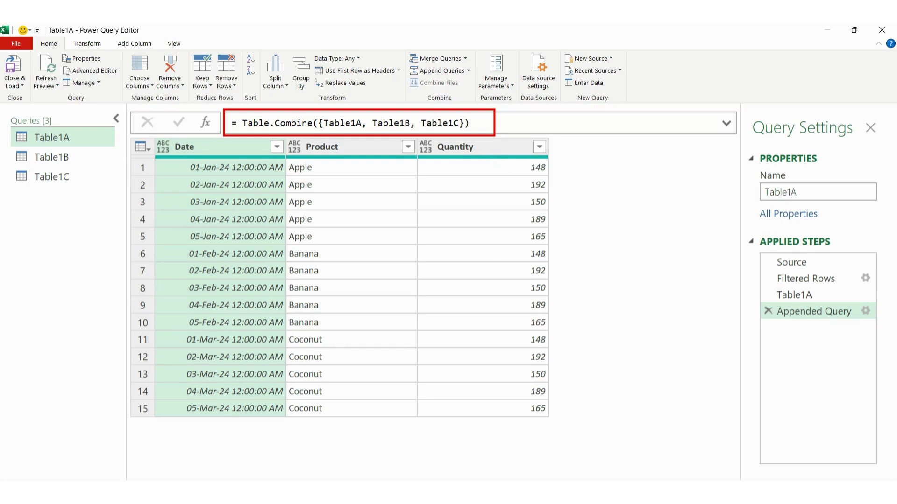
Step: Create a new blank query alongside the three table queries
{"action": "right_click", "coordinate": [65, 229]}
{"action": "mouse_move", "coordinate": [81, 214]}
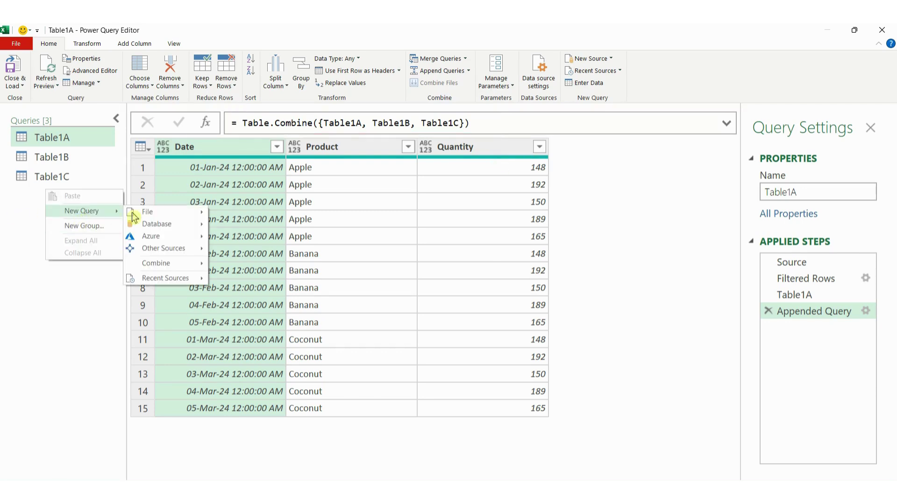
{"action": "mouse_move", "coordinate": [156, 217]}
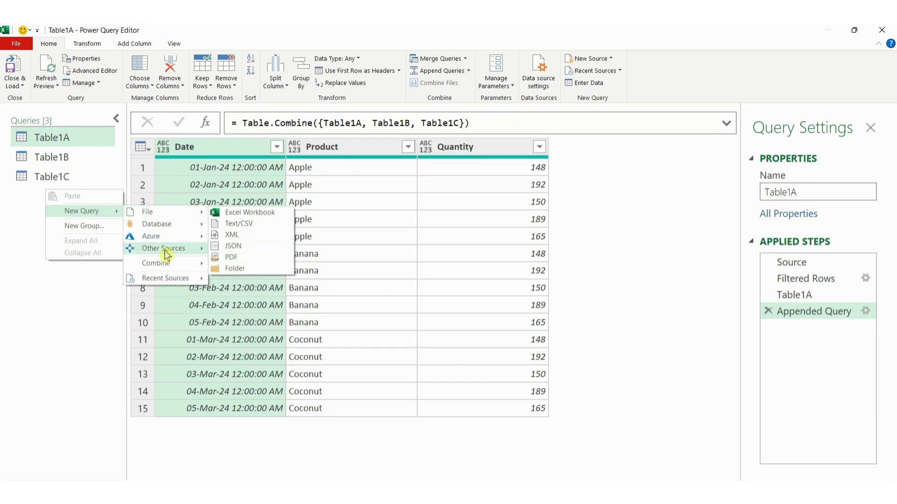
{"action": "mouse_move", "coordinate": [168, 254]}
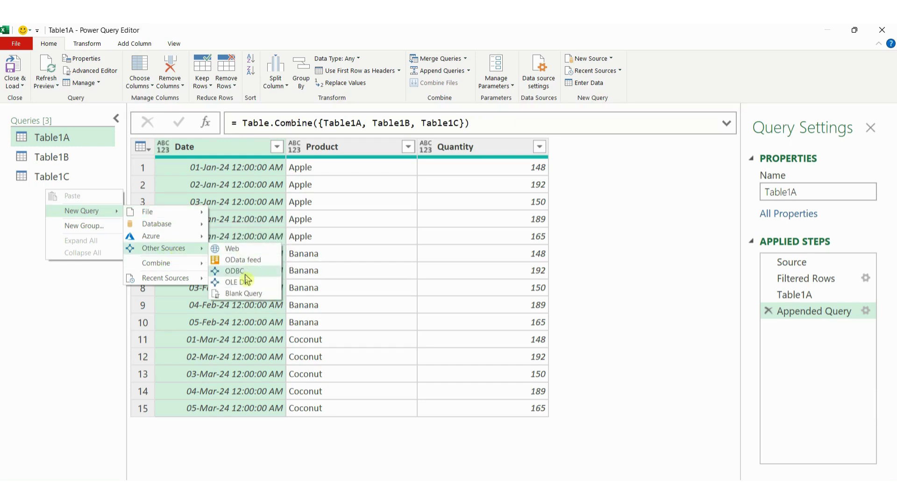
{"action": "left_click", "coordinate": [244, 294]}
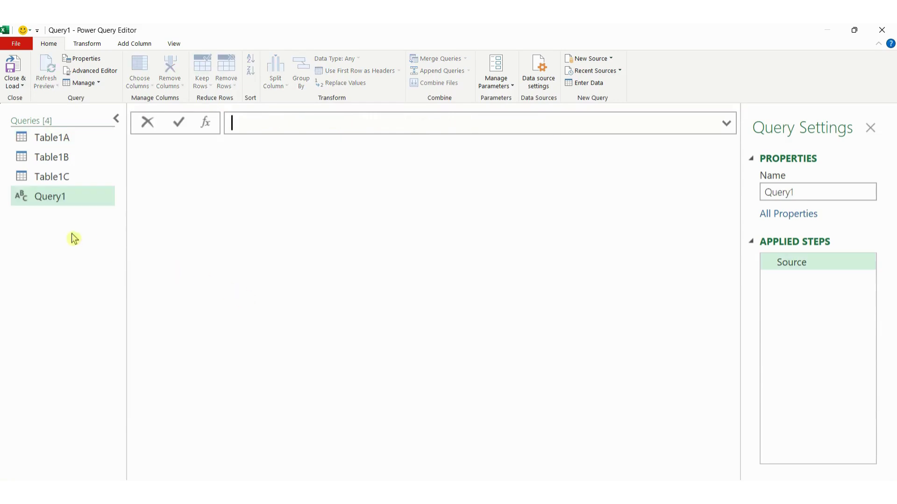
Step: Enter the formula = Table1A as the source of the blank query
{"action": "type", "text": "= T"}
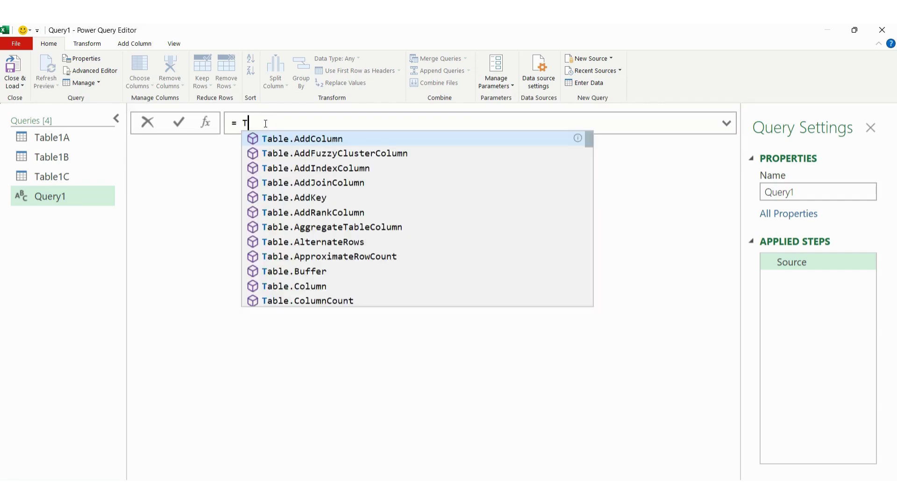
{"action": "type", "text": "able"}
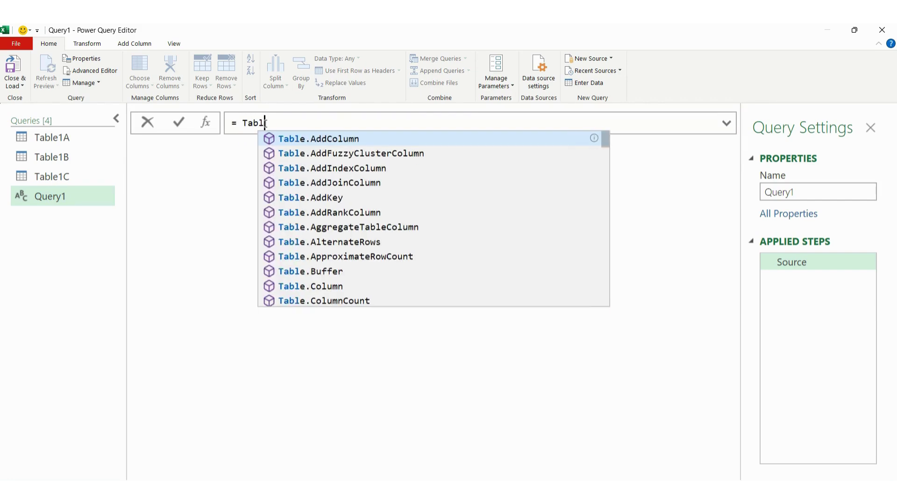
{"action": "type", "text": "1A"}
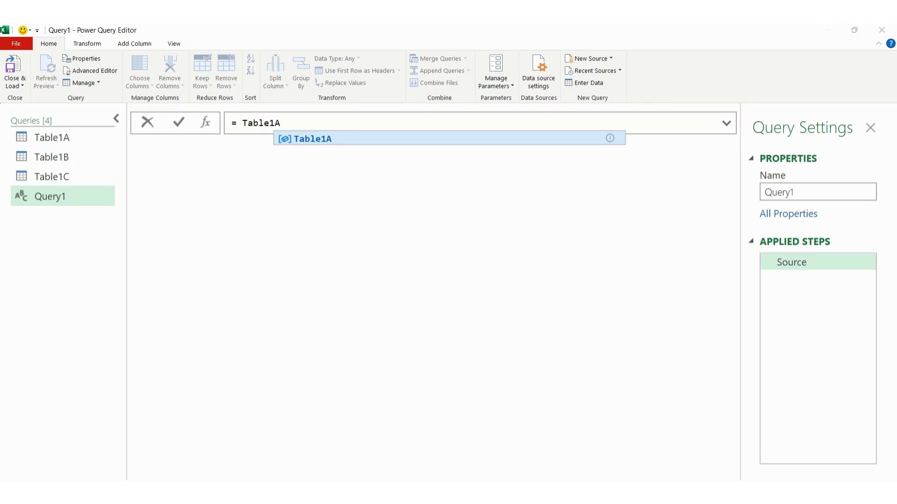
{"action": "left_click_drag", "start_coordinate": [220, 110], "coordinate": [281, 132]}
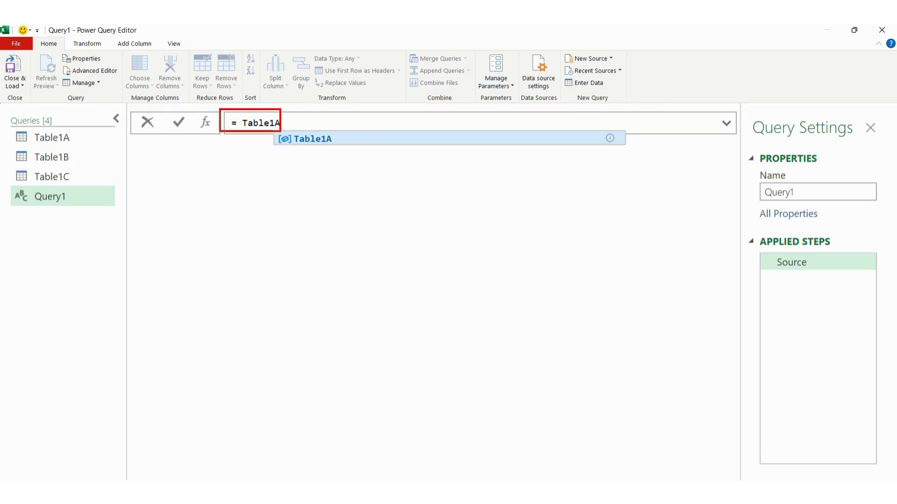
{"action": "left_click_drag", "start_coordinate": [78, 138], "coordinate": [122, 140]}
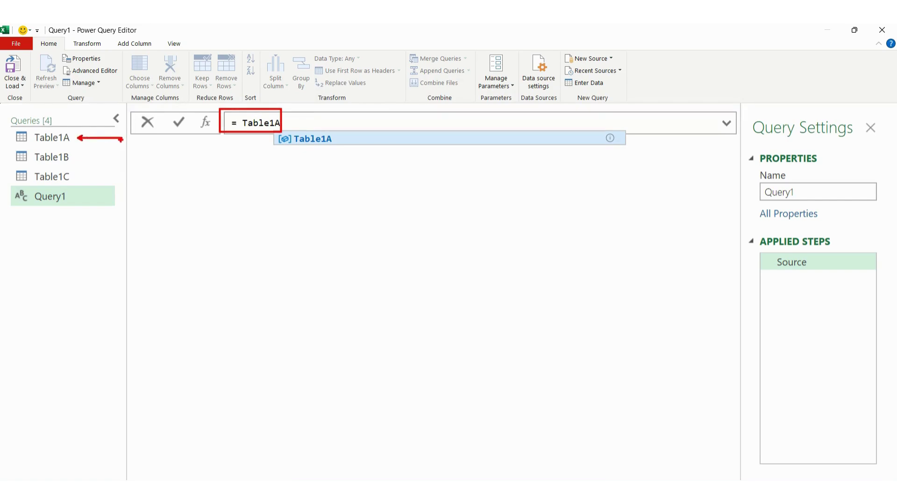
{"action": "key", "text": "Return"}
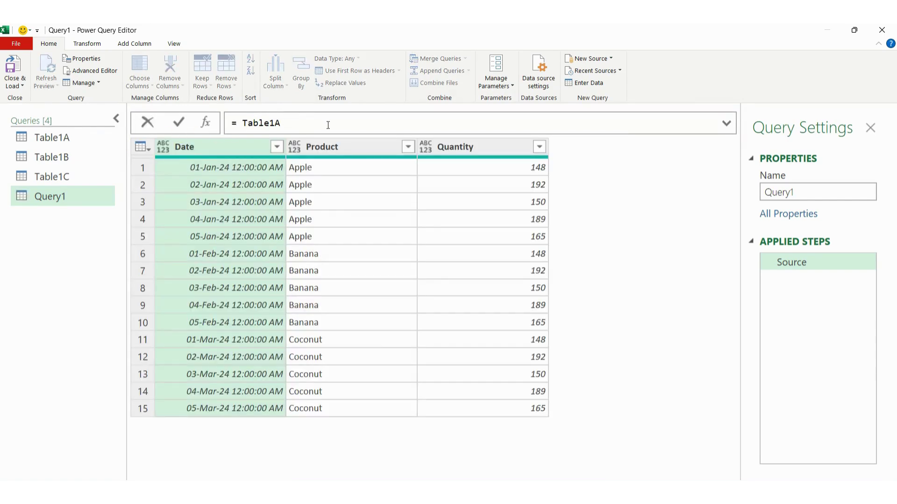
Step: Delete the Appended Query step from Table1A and return to Query1
{"action": "left_click", "coordinate": [62, 144]}
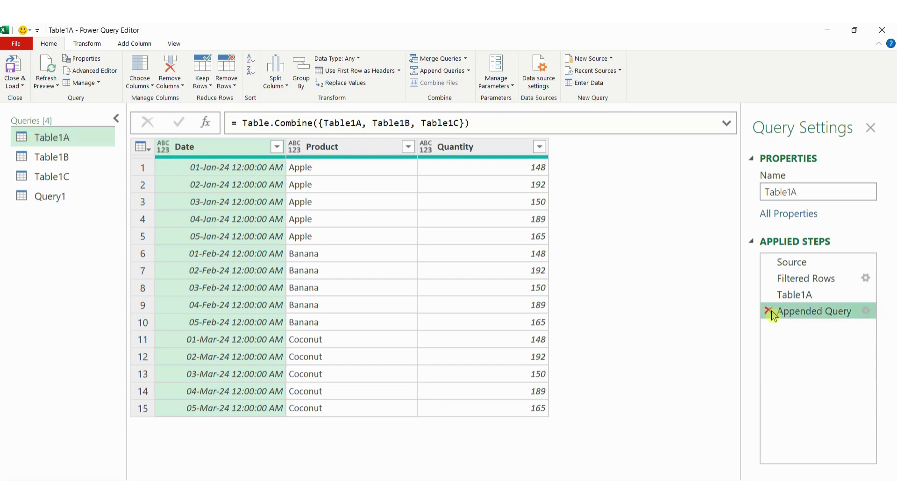
{"action": "left_click", "coordinate": [769, 312]}
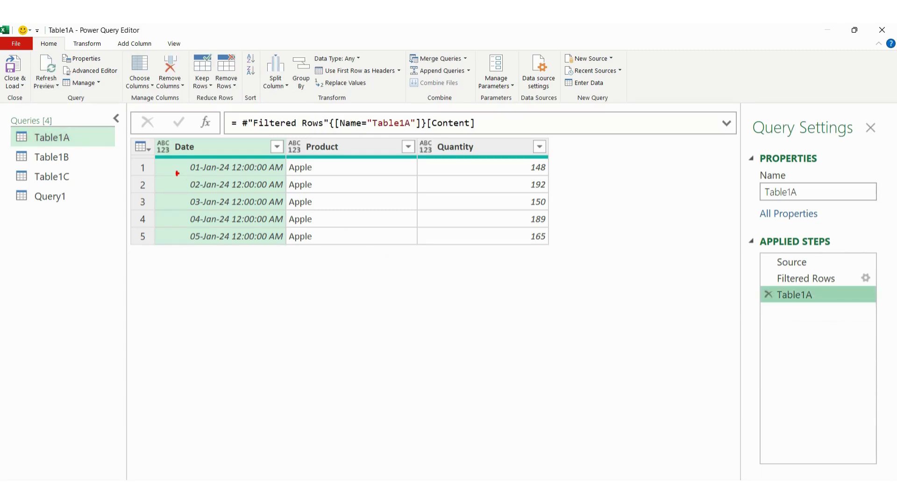
{"action": "left_click", "coordinate": [93, 198]}
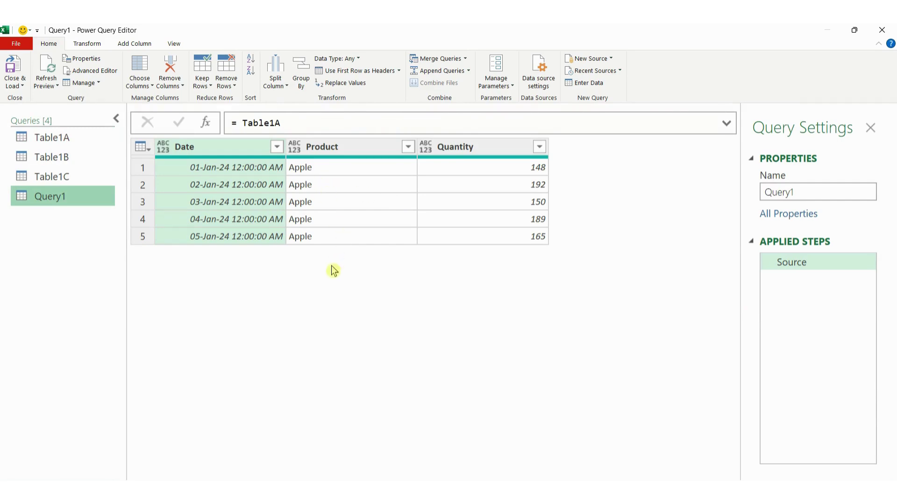
Step: Extend the Query1 formula to = Table1A & Table1B and review the appended rows
{"action": "left_click", "coordinate": [296, 123]}
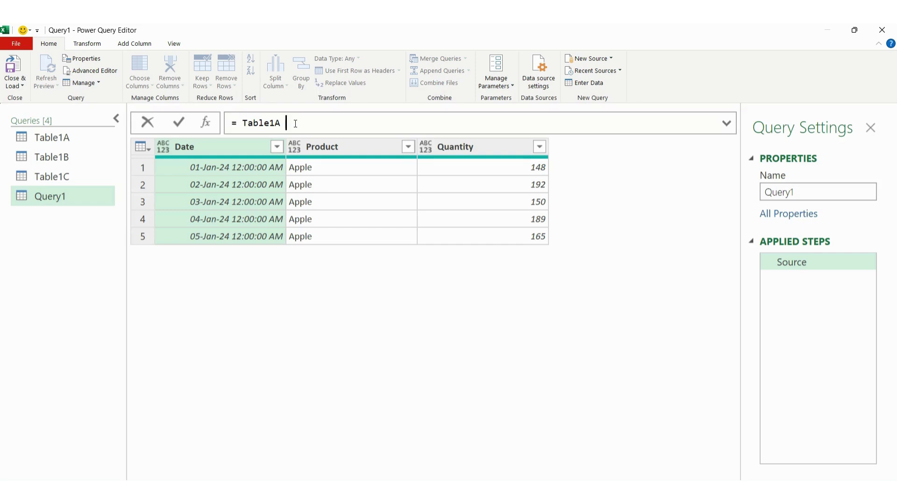
{"action": "type", "text": "& Table1B"}
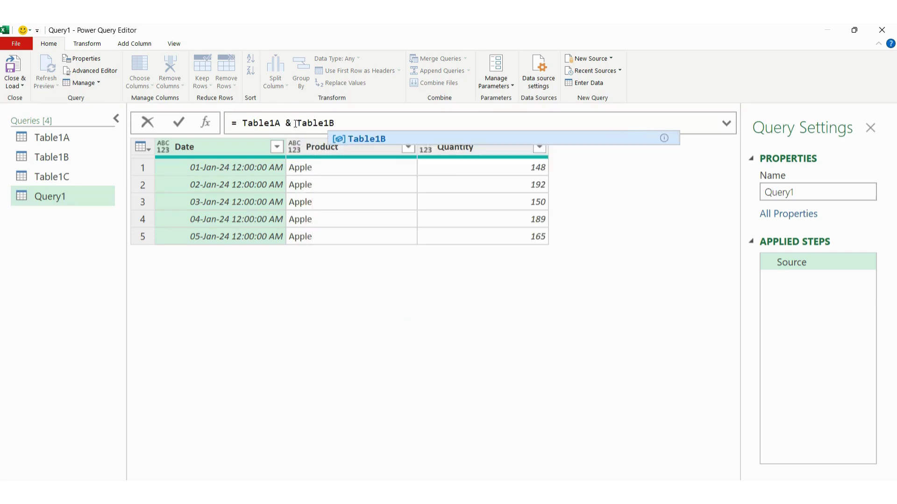
{"action": "key", "text": "Return"}
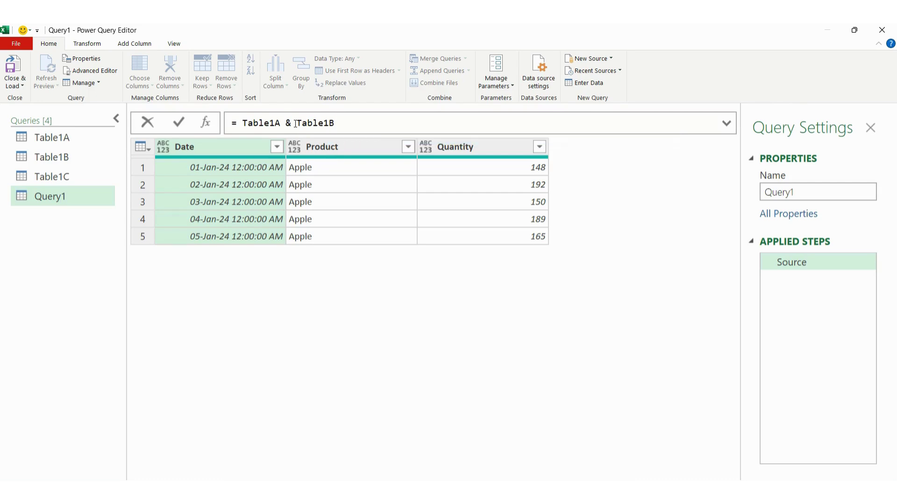
{"action": "key", "text": "Return"}
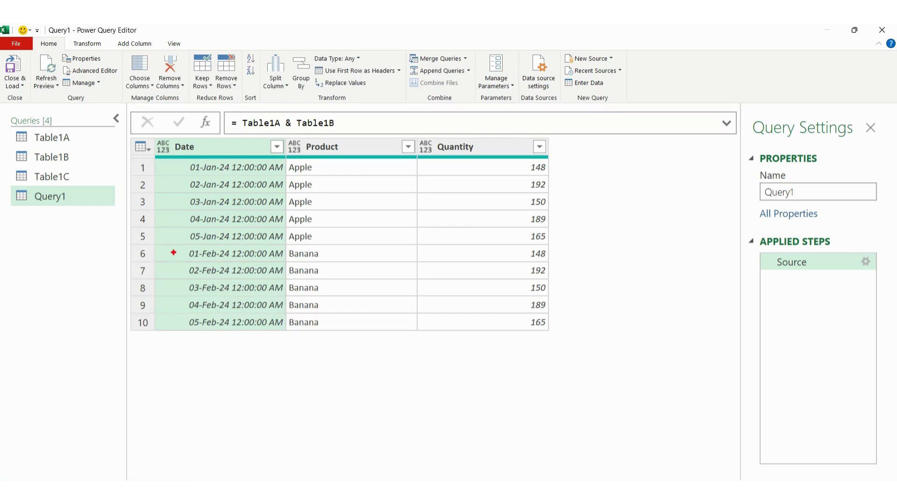
{"action": "mouse_move", "coordinate": [171, 245]}
{"action": "left_mouse_down"}
{"action": "mouse_move", "coordinate": [265, 347]}
{"action": "mouse_move", "coordinate": [555, 350]}
{"action": "mouse_move", "coordinate": [555, 332]}
{"action": "left_mouse_up"}
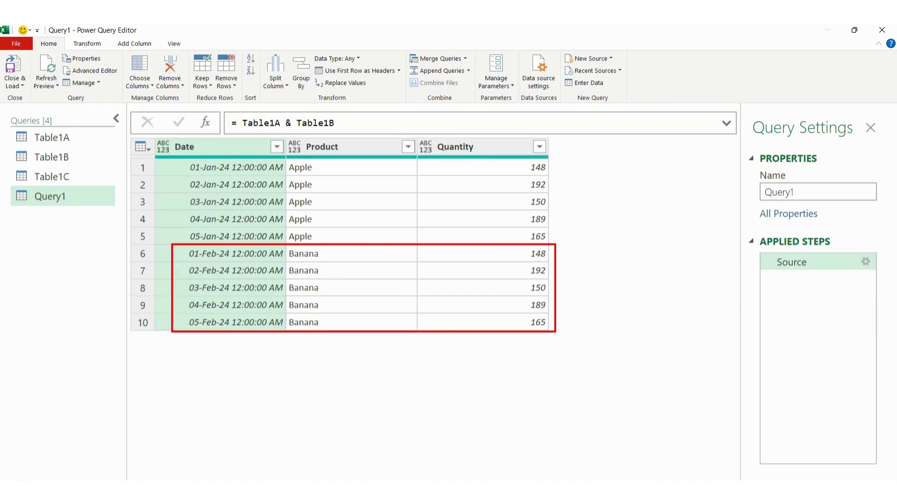
{"action": "key", "text": "Escape"}
Step: Extend the Query1 formula to = Table1A & Table1B & Table1C to append the third table
{"action": "left_click", "coordinate": [368, 122]}
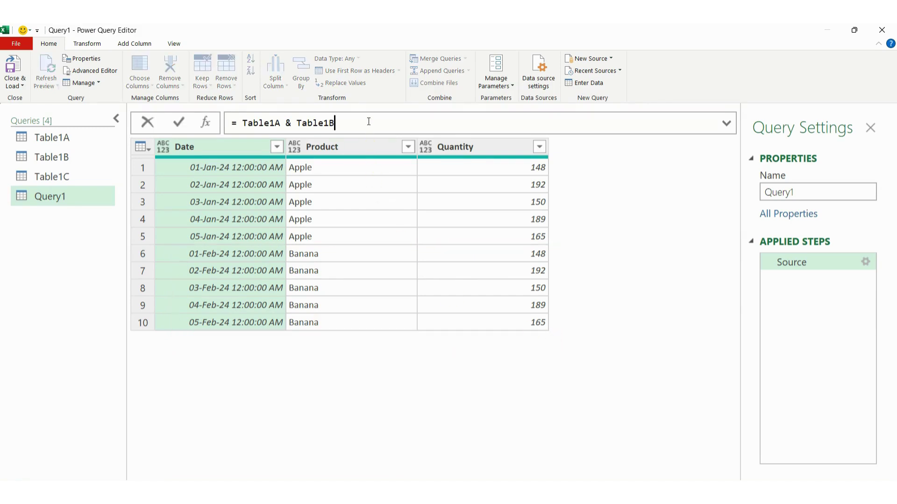
{"action": "type", "text": "& Table"}
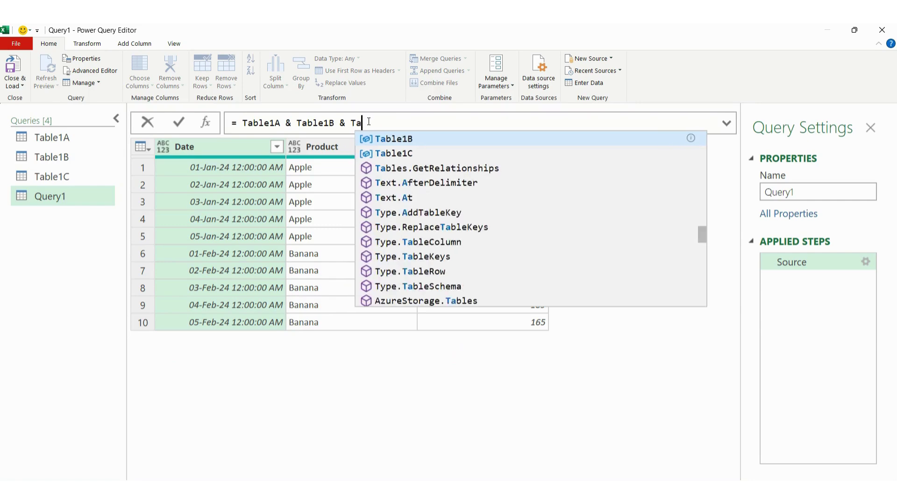
{"action": "type", "text": "1C"}
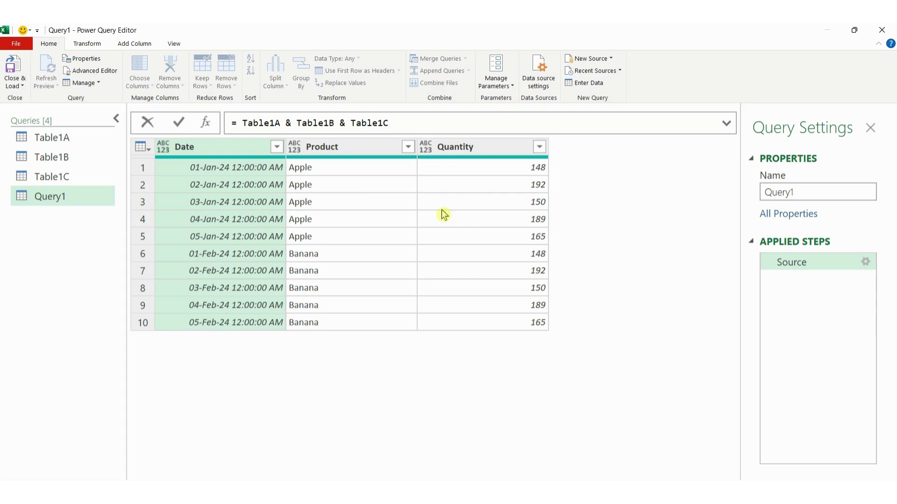
{"action": "key", "text": "Return"}
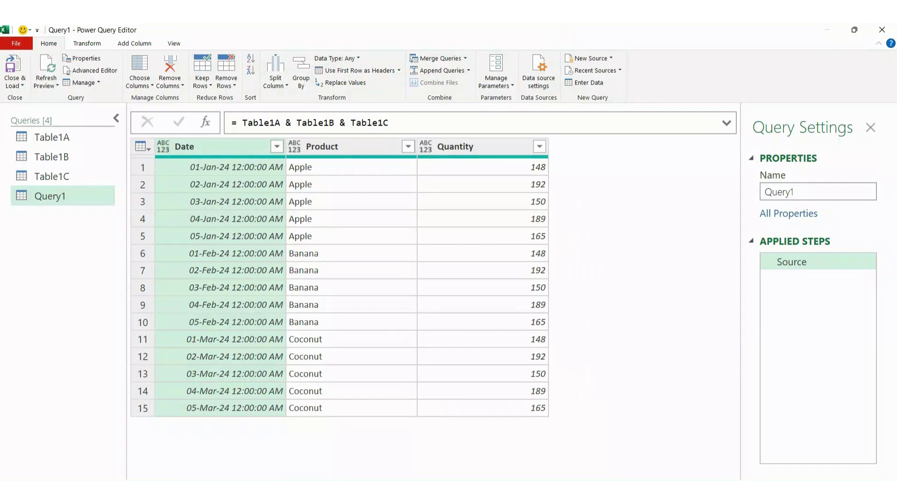
{"action": "mouse_move", "coordinate": [403, 62]}
{"action": "left_mouse_down"}
{"action": "mouse_move", "coordinate": [420, 77]}
{"action": "mouse_move", "coordinate": [478, 78]}
{"action": "left_mouse_up"}
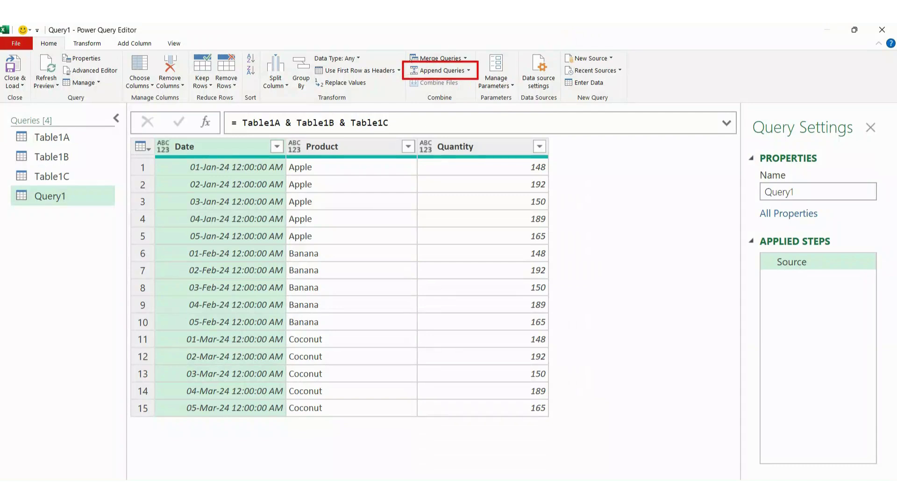
{"action": "key", "text": "Escape"}
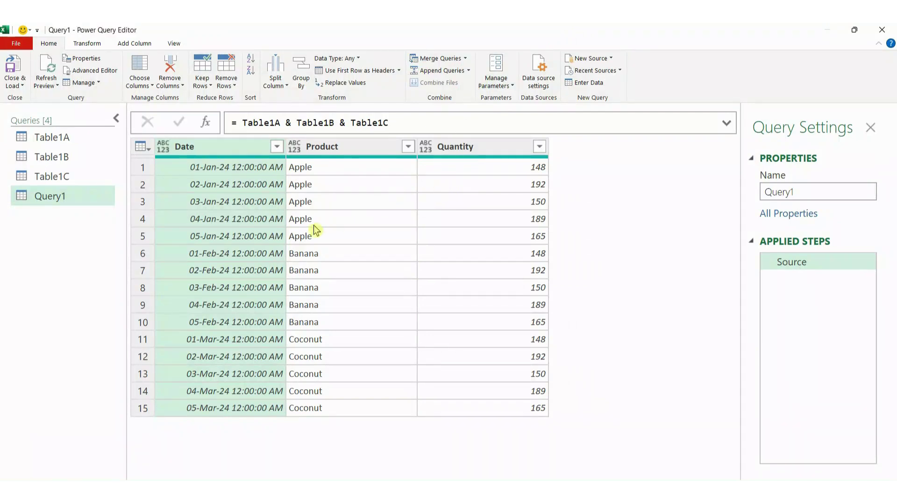
Step: Create a new blank query in the Power Query Editor
{"action": "right_click", "coordinate": [61, 238]}
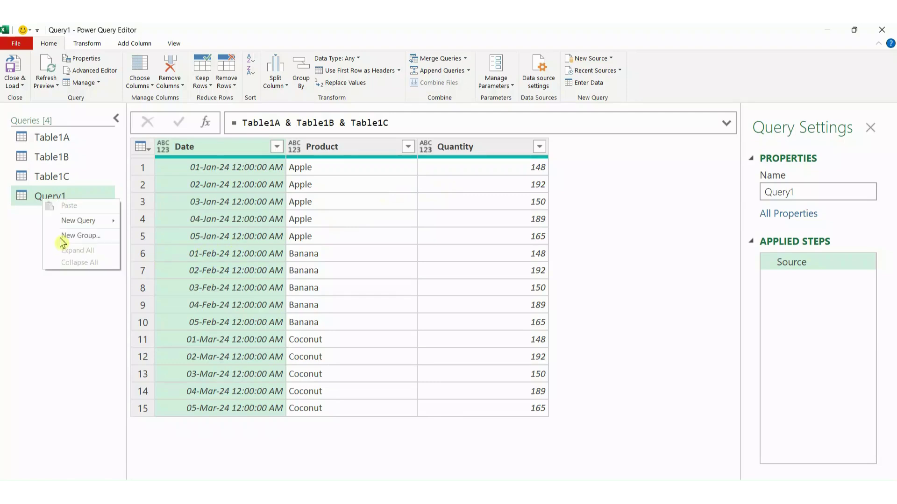
{"action": "mouse_move", "coordinate": [77, 224]}
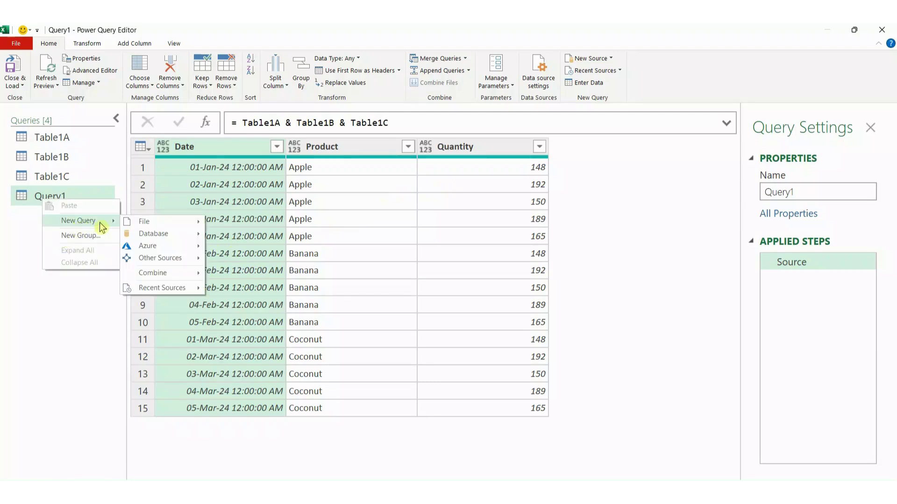
{"action": "mouse_move", "coordinate": [159, 258]}
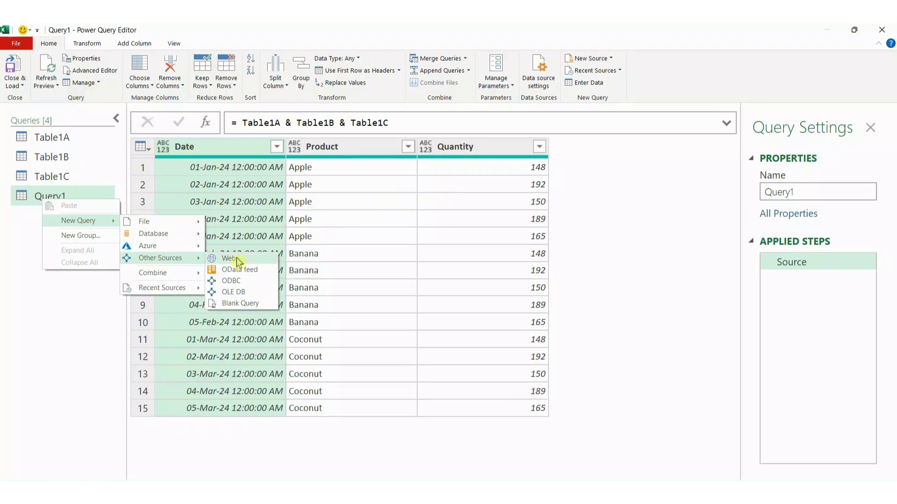
{"action": "left_click", "coordinate": [242, 304]}
Step: Enter the formula = Excel.CurrentWorkbook() as the blank query's source to list the workbook's tables
{"action": "left_click", "coordinate": [246, 128]}
{"action": "type", "text": "="}
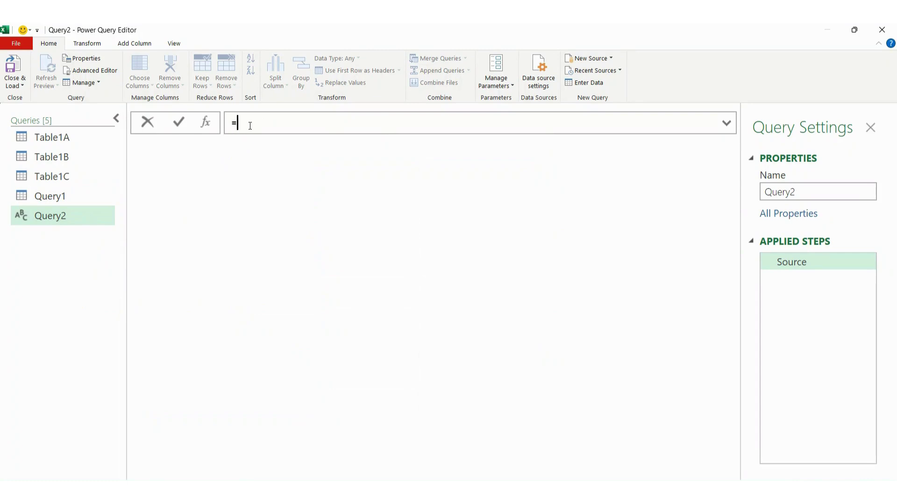
{"action": "type", "text": "exce"}
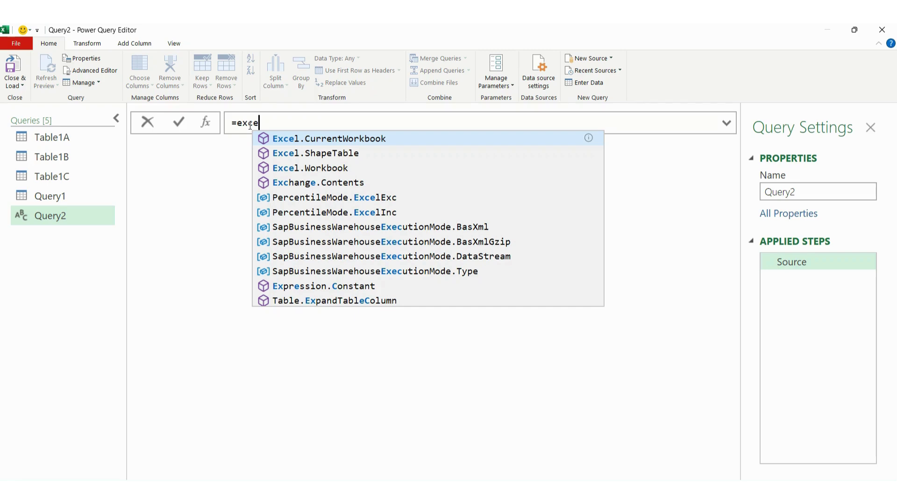
{"action": "key", "text": "Tab"}
{"action": "type", "text": "("}
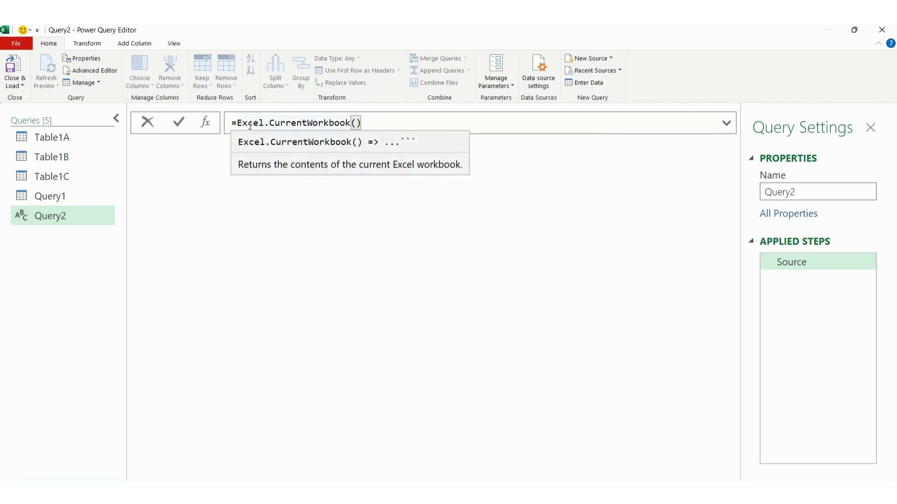
{"action": "key", "text": "ctrl+a"}
{"action": "key", "text": "BackSpace"}
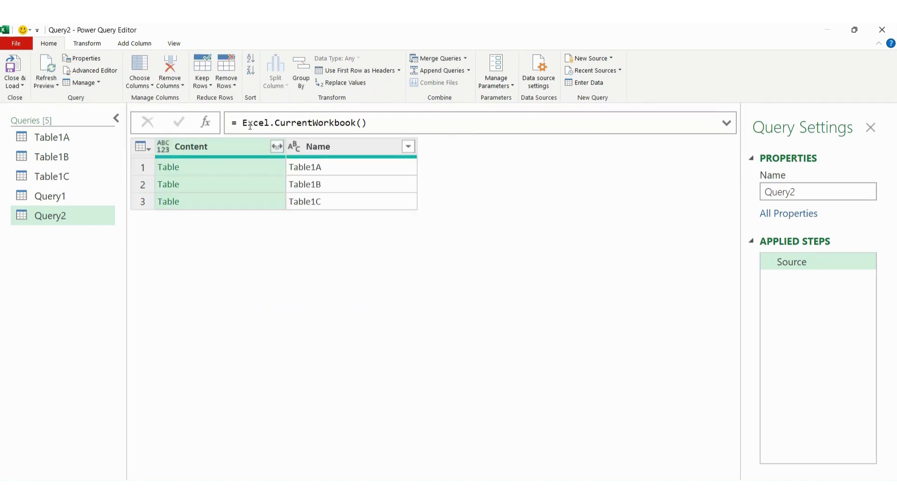
Step: Examine the text filter options available for the Name column, without applying a filter
{"action": "mouse_move", "coordinate": [218, 105]}
{"action": "left_mouse_down"}
{"action": "mouse_move", "coordinate": [227, 122]}
{"action": "mouse_move", "coordinate": [320, 138]}
{"action": "mouse_move", "coordinate": [382, 135]}
{"action": "left_mouse_up"}
{"action": "left_click", "coordinate": [408, 147]}
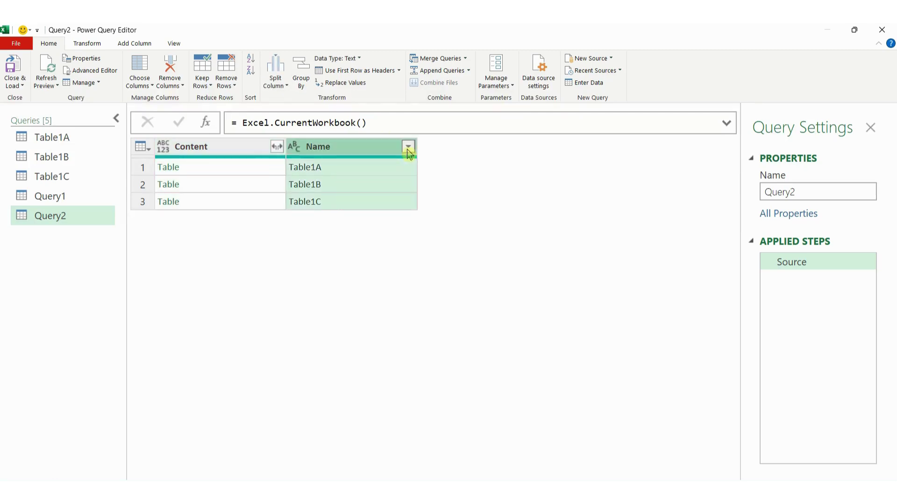
{"action": "mouse_move", "coordinate": [258, 273]}
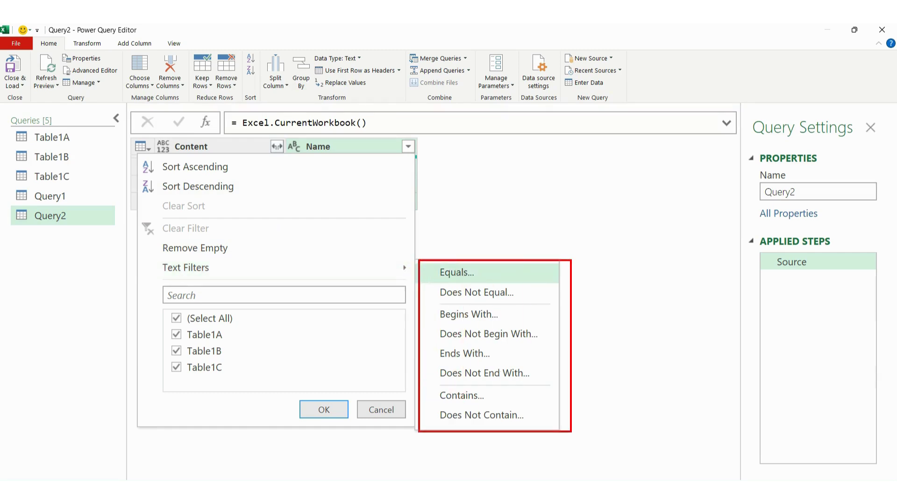
{"action": "left_click", "coordinate": [566, 436]}
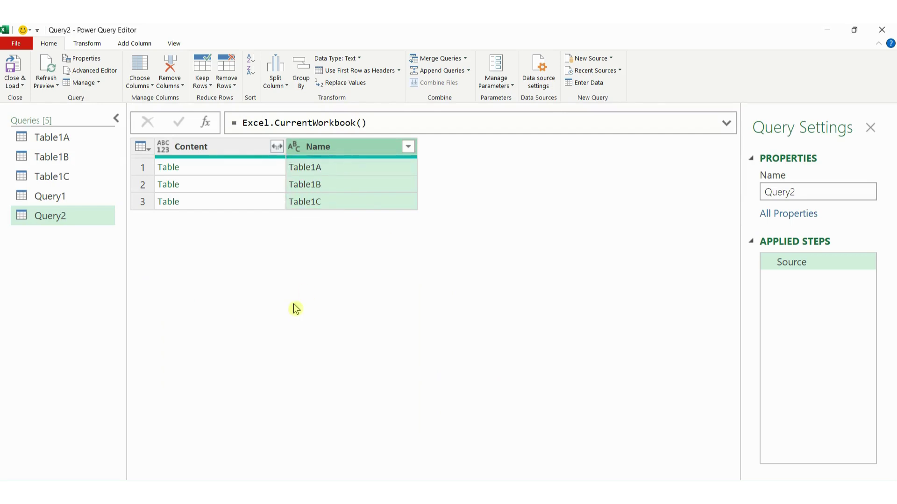
Step: Preview the nested tables for Table1A, Table1B and Table1C in the Content column
{"action": "left_click", "coordinate": [230, 147]}
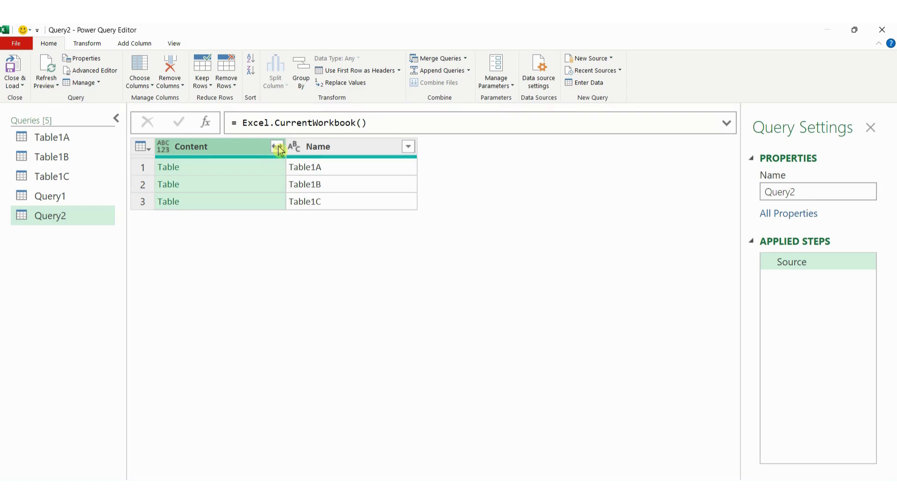
{"action": "left_click", "coordinate": [215, 168]}
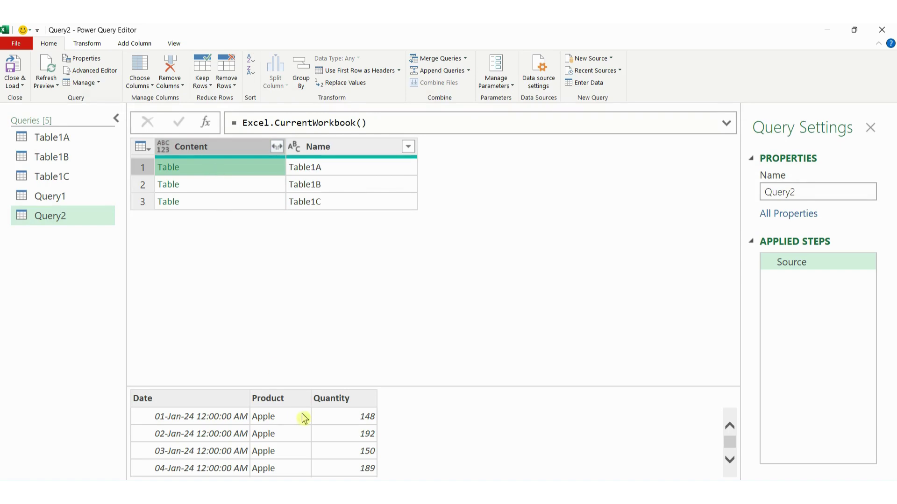
{"action": "left_click_drag", "start_coordinate": [314, 386], "coordinate": [310, 282]}
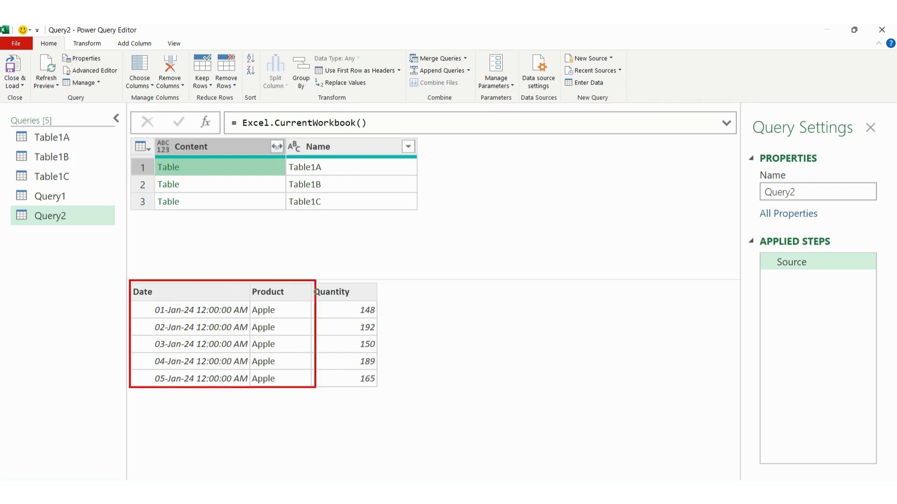
{"action": "left_click", "coordinate": [257, 187]}
{"action": "left_click", "coordinate": [259, 204]}
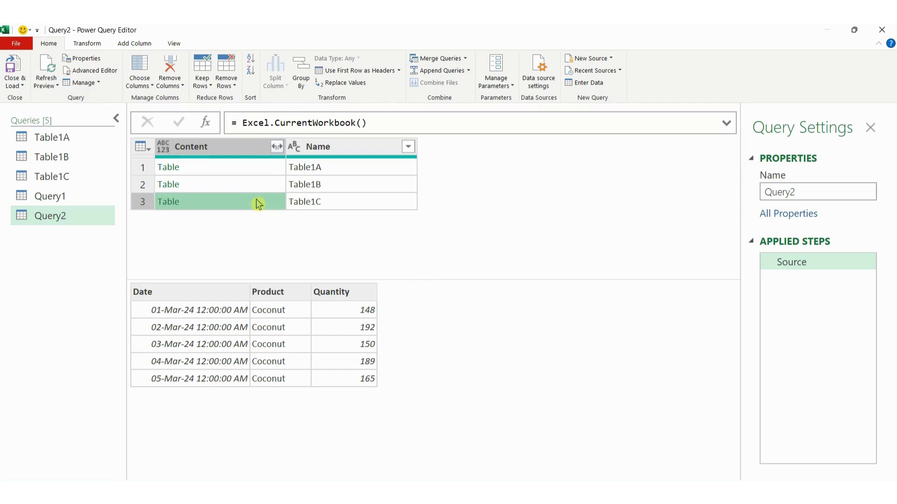
Step: Expand the Content column into Date, Product and Quantity without using the original column name as prefix
{"action": "left_click", "coordinate": [277, 147]}
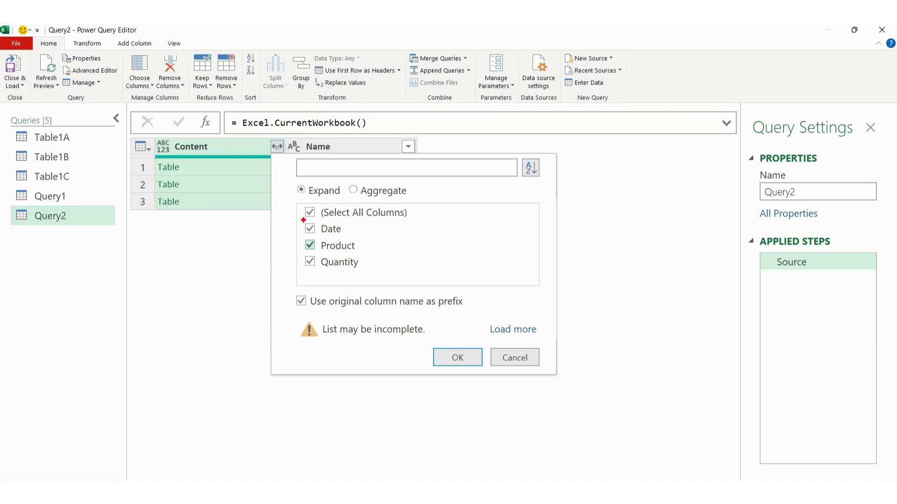
{"action": "mouse_move", "coordinate": [299, 202]}
{"action": "left_mouse_down"}
{"action": "mouse_move", "coordinate": [315, 243]}
{"action": "mouse_move", "coordinate": [412, 277]}
{"action": "left_mouse_up"}
{"action": "key", "text": "Escape"}
{"action": "left_click", "coordinate": [301, 302]}
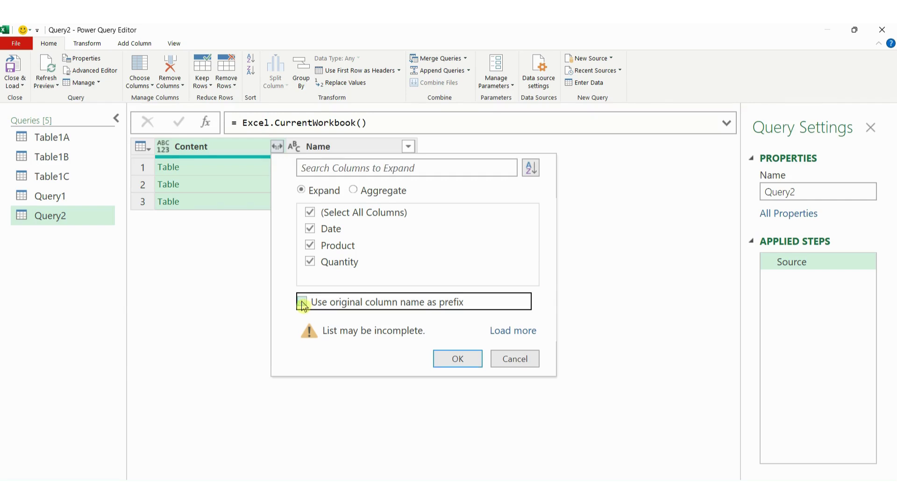
{"action": "left_click", "coordinate": [470, 361]}
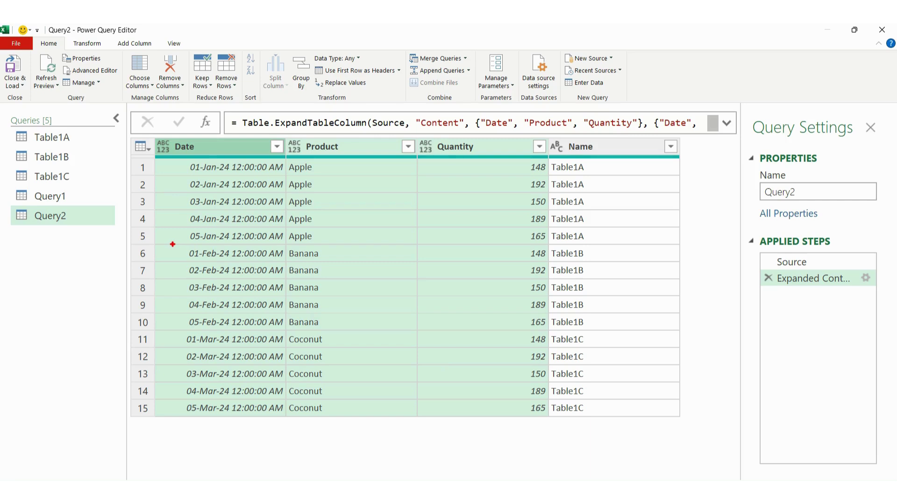
{"action": "left_click_drag", "start_coordinate": [172, 244], "coordinate": [415, 243]}
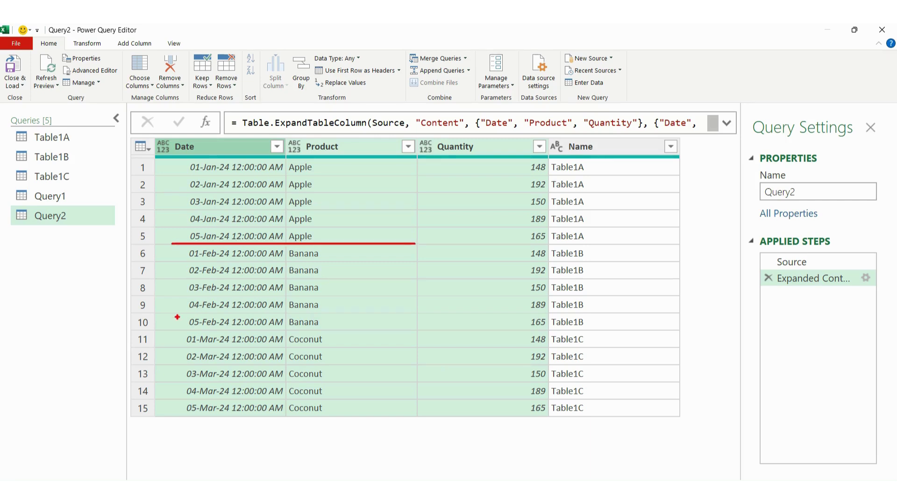
{"action": "left_click_drag", "start_coordinate": [163, 332], "coordinate": [425, 332]}
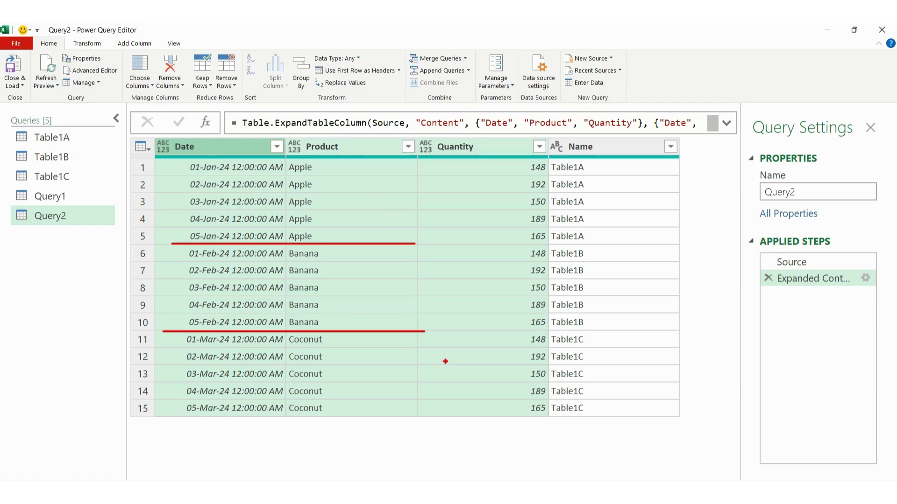
{"action": "key", "text": "Escape"}
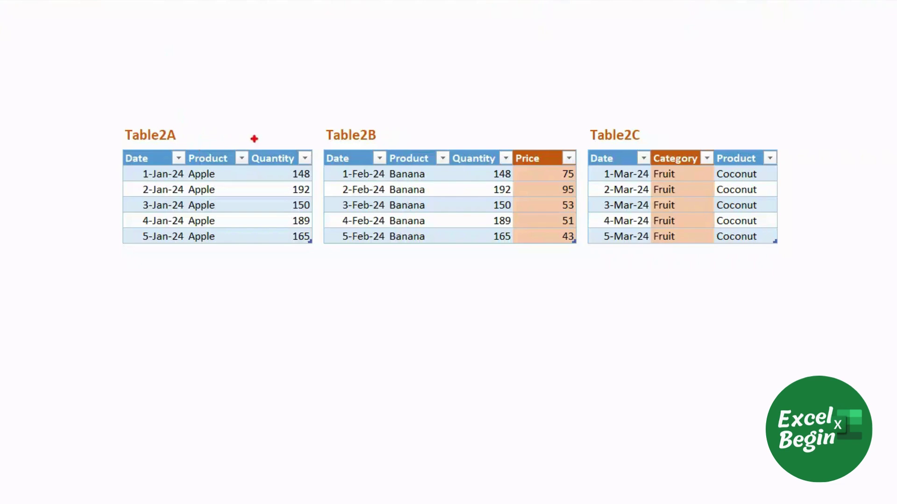
{"action": "left_click_drag", "start_coordinate": [273, 143], "coordinate": [284, 138]}
{"action": "left_click_drag", "start_coordinate": [540, 140], "coordinate": [554, 136]}
{"action": "left_click_drag", "start_coordinate": [675, 140], "coordinate": [687, 133]}
{"action": "key", "text": "Escape"}
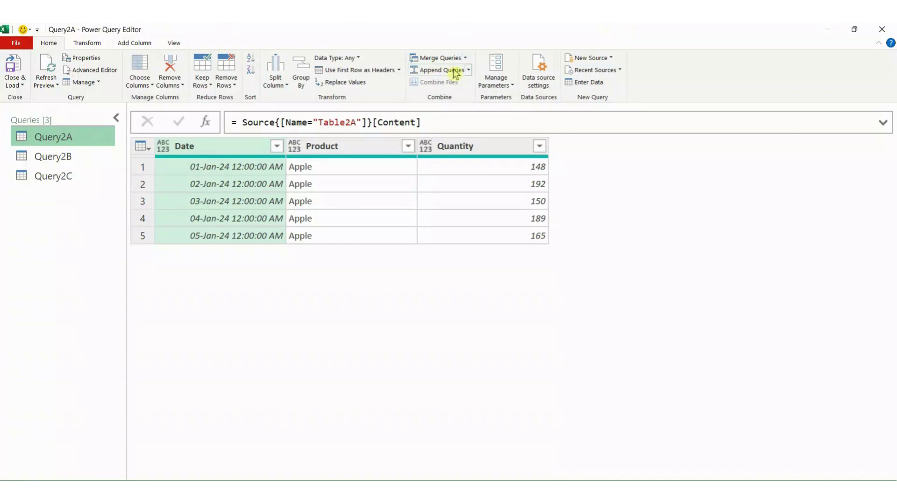
Step: Append Query2A, Query2B and Query2C as a new query using the three or more tables option
{"action": "left_click", "coordinate": [467, 70]}
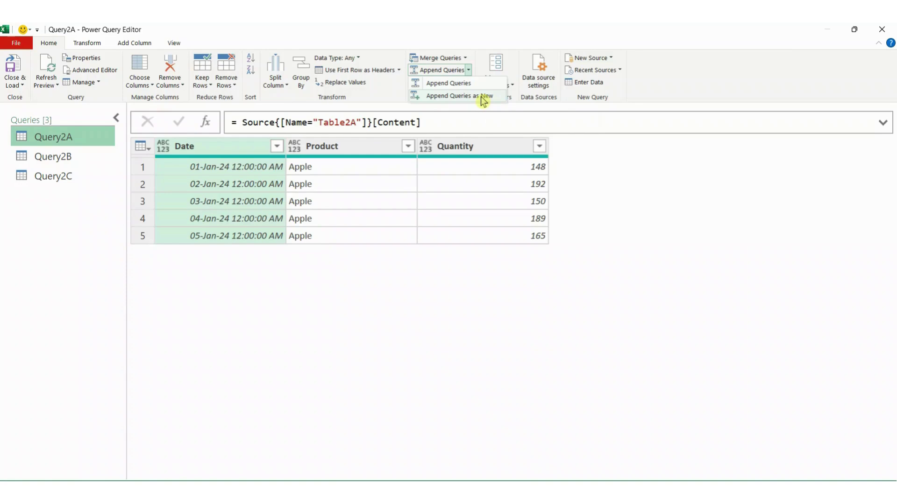
{"action": "left_click", "coordinate": [450, 96]}
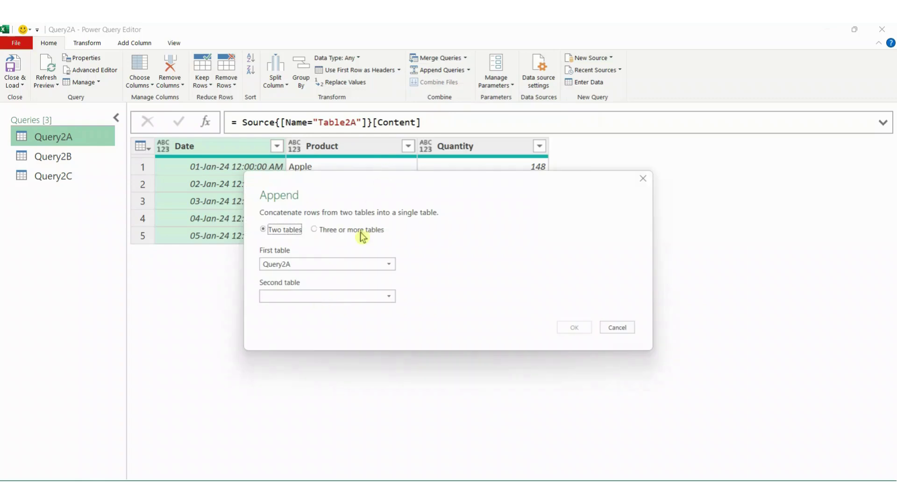
{"action": "left_click", "coordinate": [348, 297]}
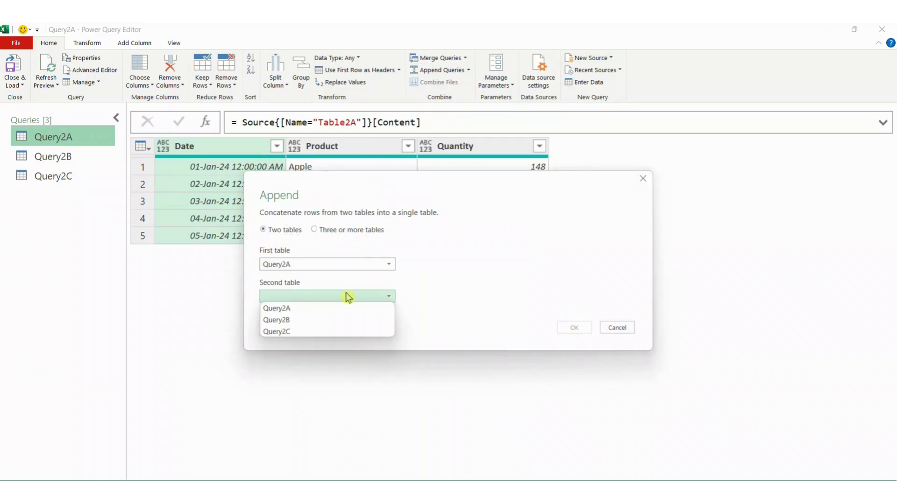
{"action": "left_click", "coordinate": [306, 320]}
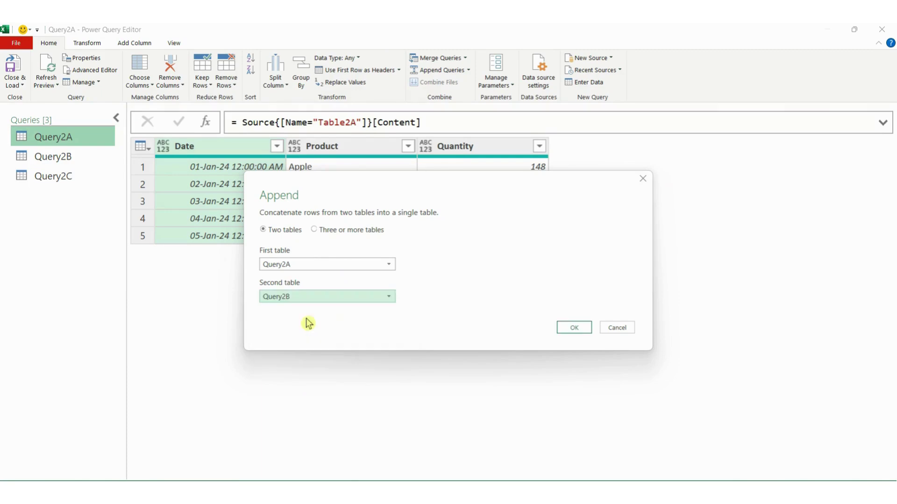
{"action": "left_click", "coordinate": [326, 234]}
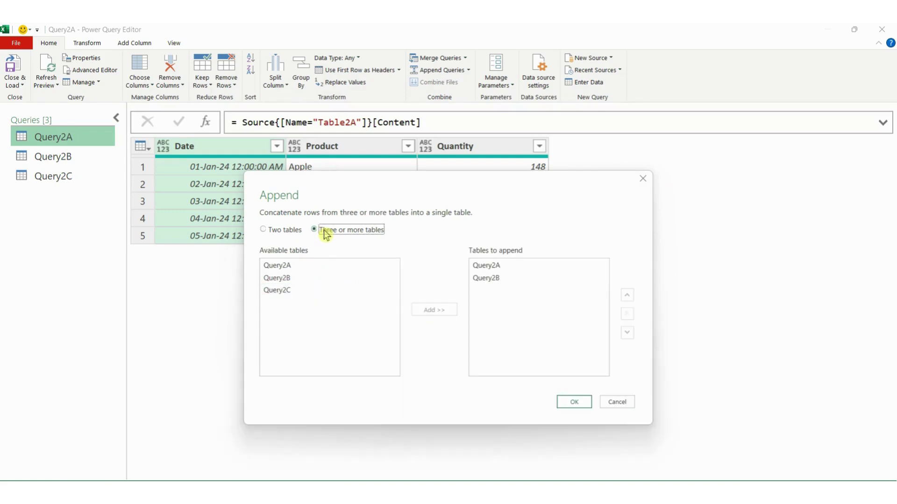
{"action": "left_click", "coordinate": [290, 292]}
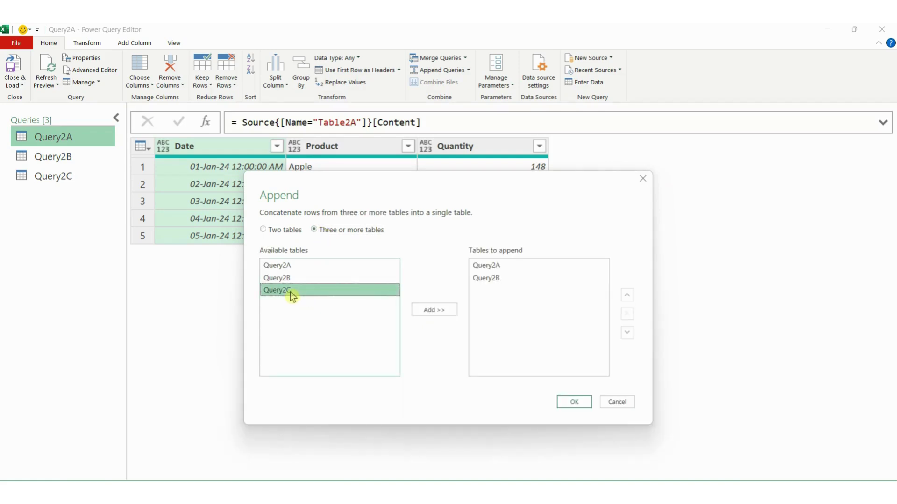
{"action": "left_click", "coordinate": [427, 312]}
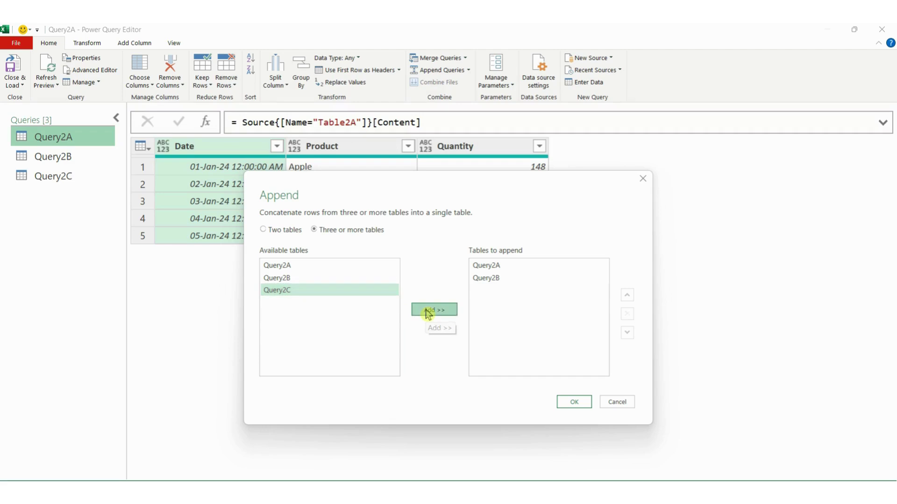
{"action": "left_click", "coordinate": [570, 402]}
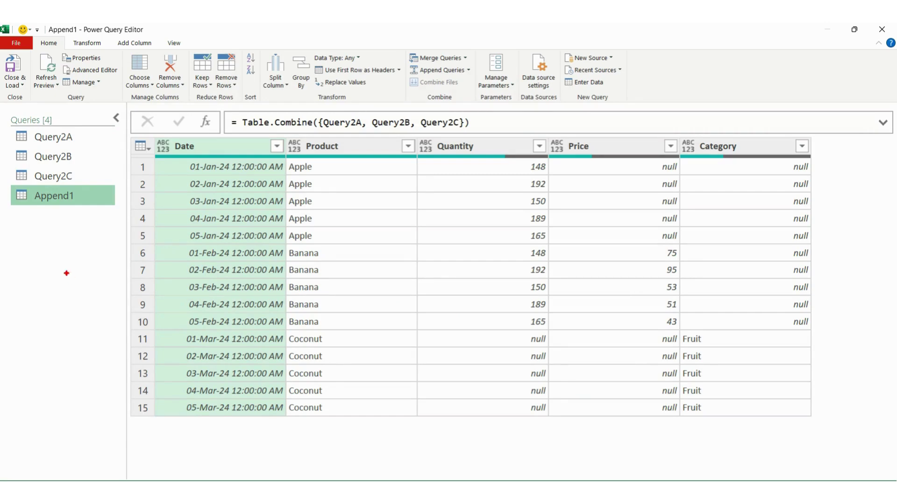
Step: Examine the appended query's formula and how columns missing from each source query are filled in the combined rows
{"action": "mouse_move", "coordinate": [10, 183]}
{"action": "left_mouse_down"}
{"action": "mouse_move", "coordinate": [19, 201]}
{"action": "mouse_move", "coordinate": [99, 206]}
{"action": "left_mouse_up"}
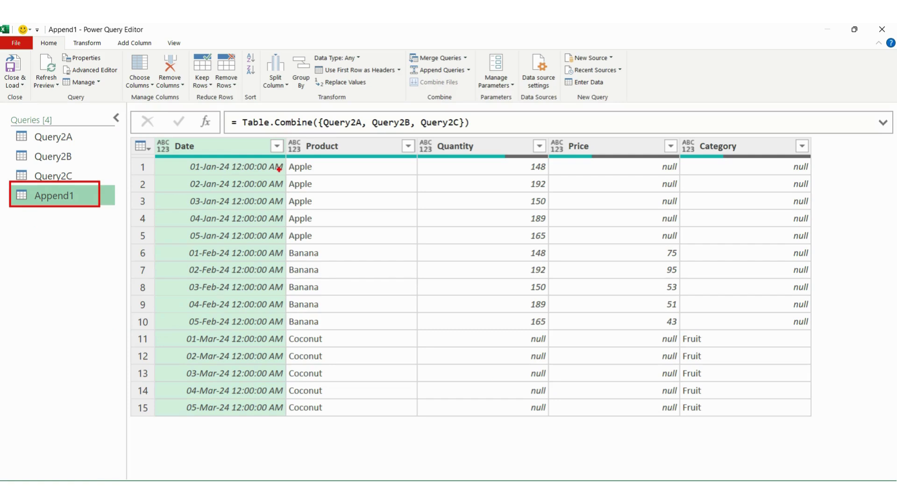
{"action": "mouse_move", "coordinate": [222, 110]}
{"action": "left_mouse_down"}
{"action": "mouse_move", "coordinate": [227, 123]}
{"action": "mouse_move", "coordinate": [297, 140]}
{"action": "mouse_move", "coordinate": [485, 135]}
{"action": "left_mouse_up"}
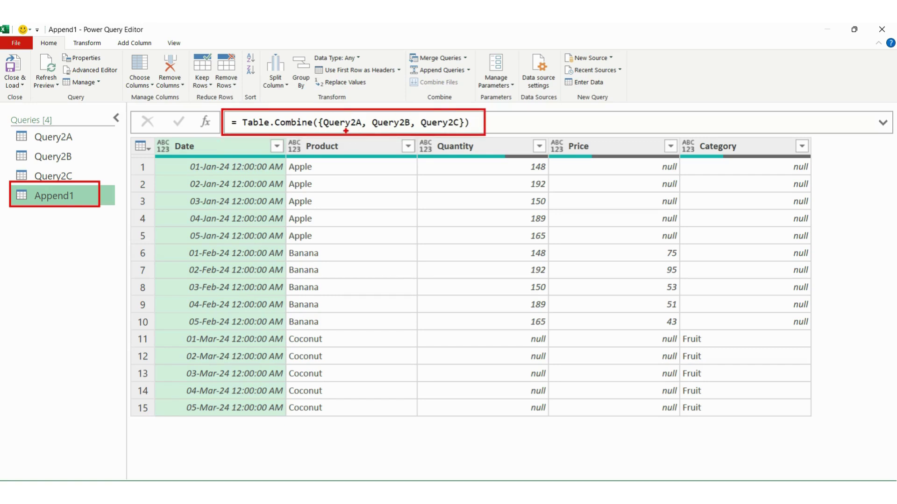
{"action": "left_click_drag", "start_coordinate": [352, 130], "coordinate": [413, 128]}
{"action": "key", "text": "Escape"}
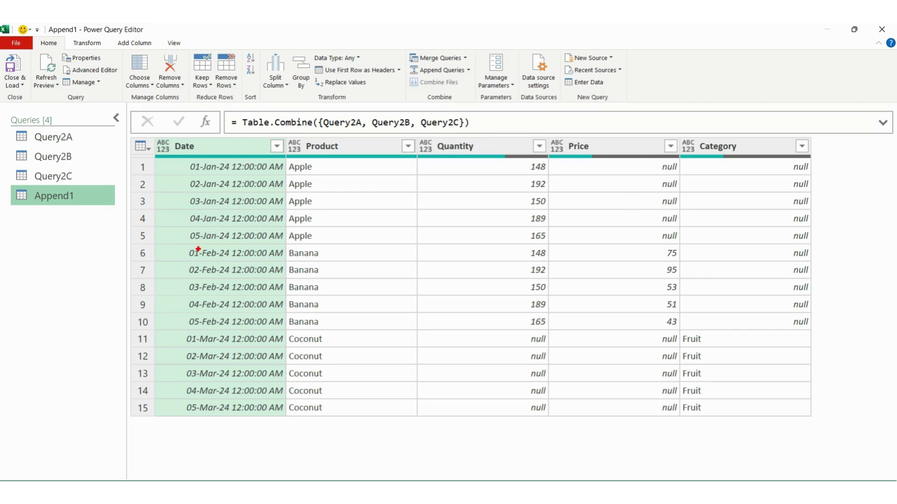
{"action": "mouse_move", "coordinate": [182, 245]}
{"action": "left_mouse_down"}
{"action": "mouse_move", "coordinate": [822, 244]}
{"action": "mouse_move", "coordinate": [807, 243]}
{"action": "left_mouse_up"}
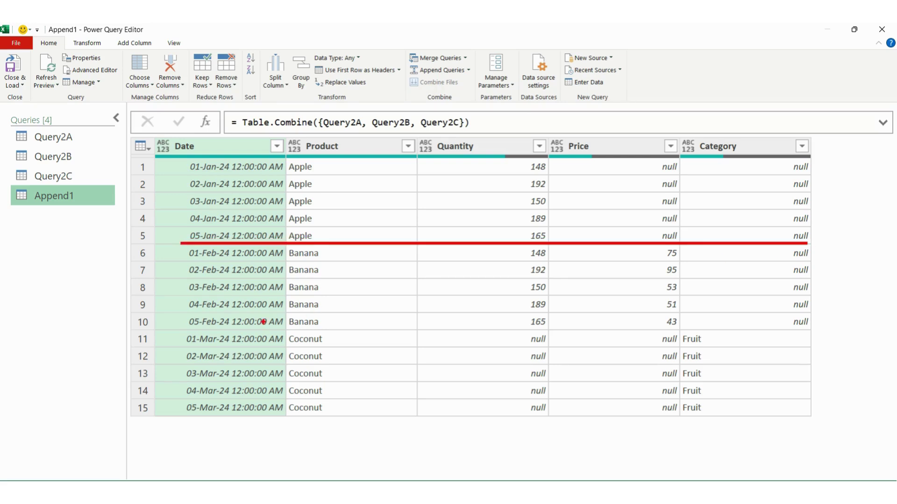
{"action": "left_click_drag", "start_coordinate": [182, 331], "coordinate": [830, 331]}
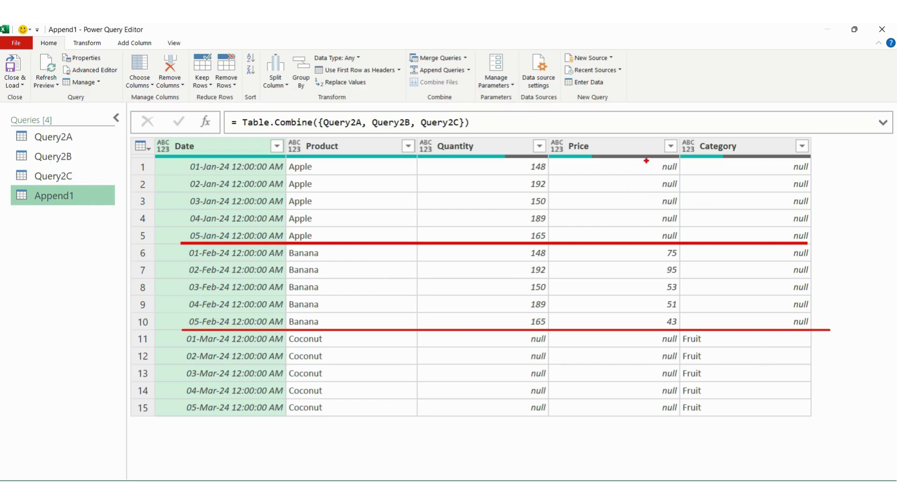
{"action": "mouse_move", "coordinate": [646, 159]}
{"action": "left_mouse_down"}
{"action": "mouse_move", "coordinate": [664, 223]}
{"action": "mouse_move", "coordinate": [690, 244]}
{"action": "left_mouse_up"}
{"action": "mouse_move", "coordinate": [776, 158]}
{"action": "left_mouse_down"}
{"action": "mouse_move", "coordinate": [806, 241]}
{"action": "mouse_move", "coordinate": [820, 246]}
{"action": "left_mouse_up"}
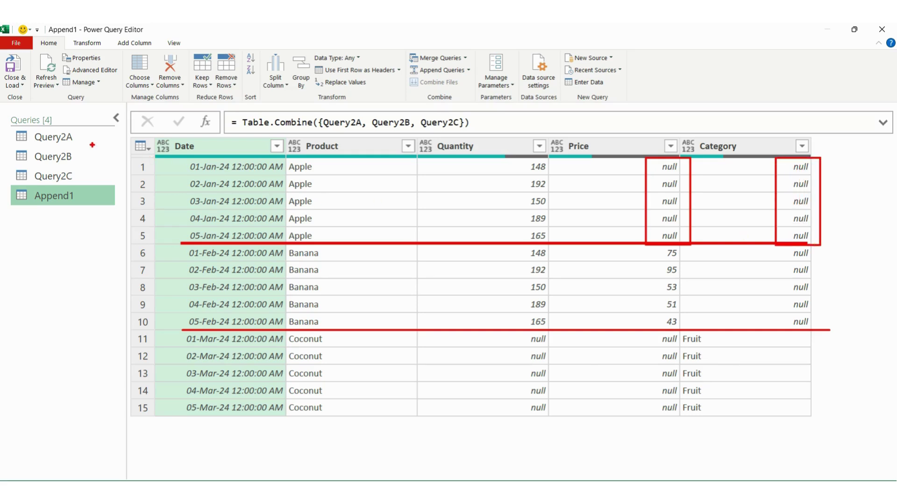
{"action": "left_click_drag", "start_coordinate": [81, 136], "coordinate": [95, 130]}
{"action": "left_click_drag", "start_coordinate": [225, 148], "coordinate": [234, 145]}
{"action": "left_click_drag", "start_coordinate": [374, 146], "coordinate": [388, 141]}
{"action": "left_click_drag", "start_coordinate": [498, 145], "coordinate": [512, 140]}
{"action": "left_click_drag", "start_coordinate": [167, 371], "coordinate": [183, 363]}
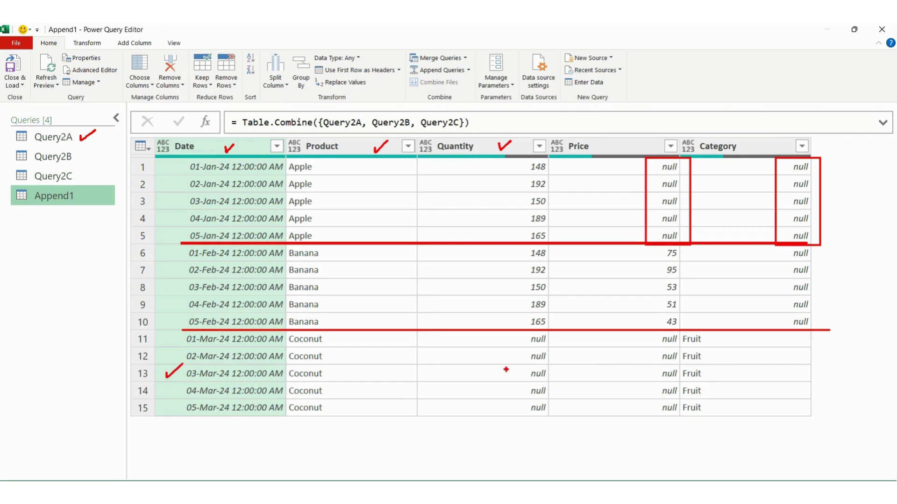
{"action": "mouse_move", "coordinate": [484, 368]}
{"action": "left_mouse_down"}
{"action": "mouse_move", "coordinate": [503, 381]}
{"action": "mouse_move", "coordinate": [484, 380]}
{"action": "left_mouse_up"}
{"action": "mouse_move", "coordinate": [621, 373]}
{"action": "left_mouse_down"}
{"action": "mouse_move", "coordinate": [632, 384]}
{"action": "mouse_move", "coordinate": [622, 383]}
{"action": "left_mouse_up"}
{"action": "left_click_drag", "start_coordinate": [481, 333], "coordinate": [679, 421]}
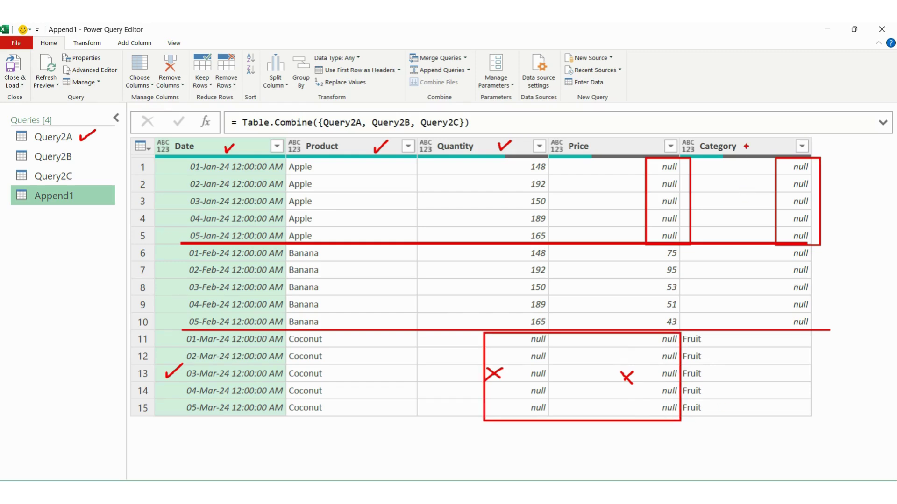
{"action": "mouse_move", "coordinate": [702, 150]}
{"action": "left_mouse_down"}
{"action": "mouse_move", "coordinate": [737, 135]}
{"action": "mouse_move", "coordinate": [712, 159]}
{"action": "left_mouse_up"}
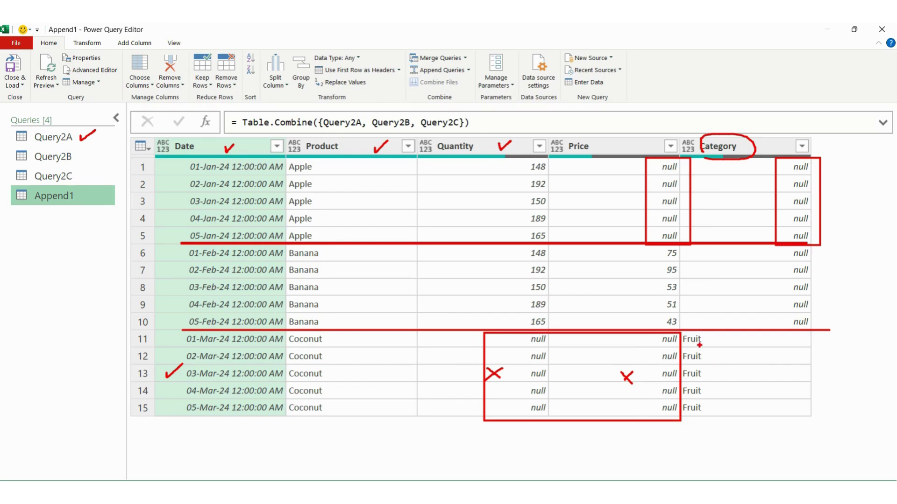
{"action": "mouse_move", "coordinate": [727, 371]}
{"action": "left_mouse_down"}
{"action": "mouse_move", "coordinate": [731, 384]}
{"action": "mouse_move", "coordinate": [751, 354]}
{"action": "left_mouse_up"}
{"action": "key", "text": "Escape"}
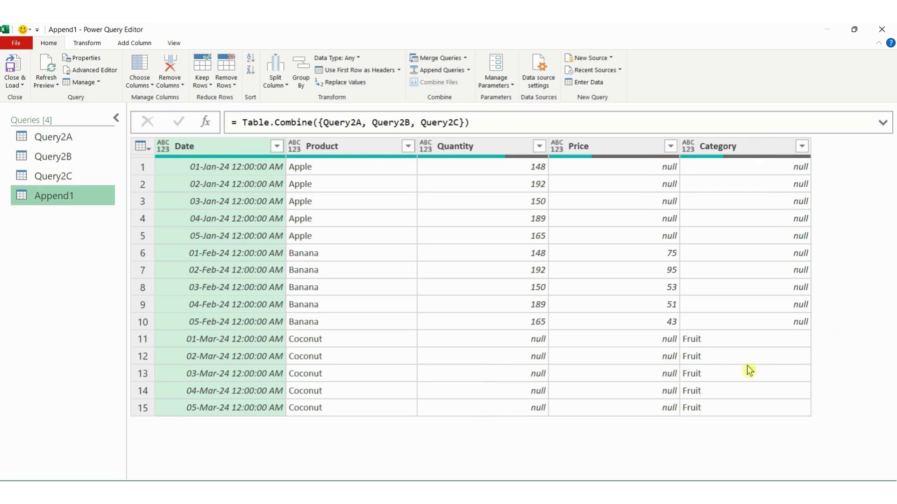